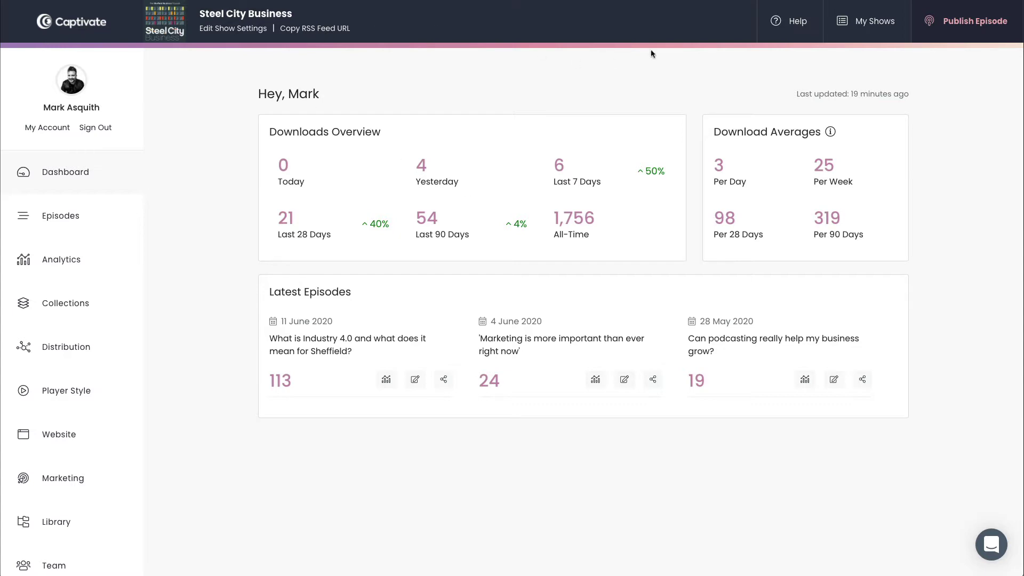
Switch the Captivate dashboard to the My Shows list of all podcast shows.
click(882, 27)
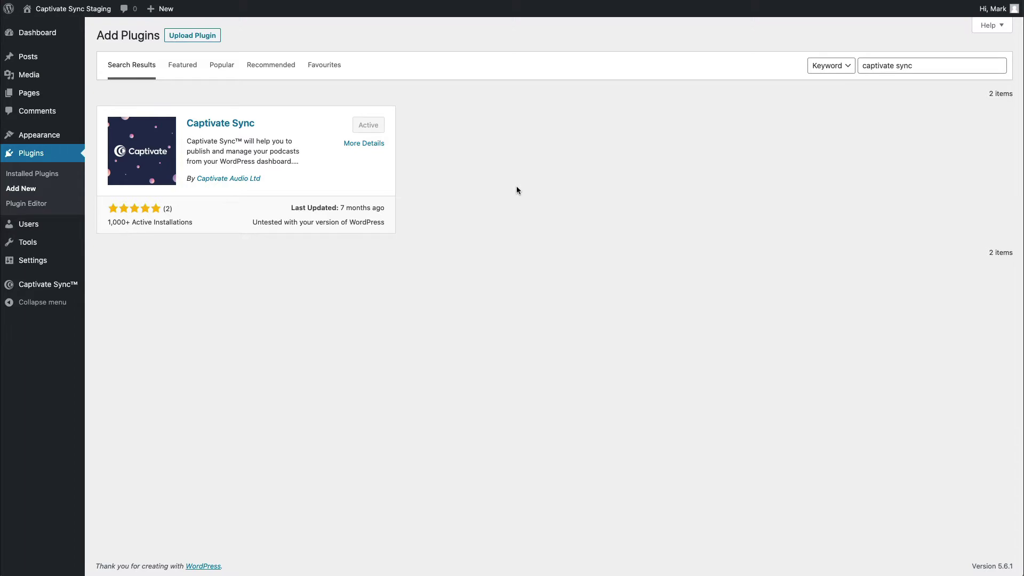
click(921, 61)
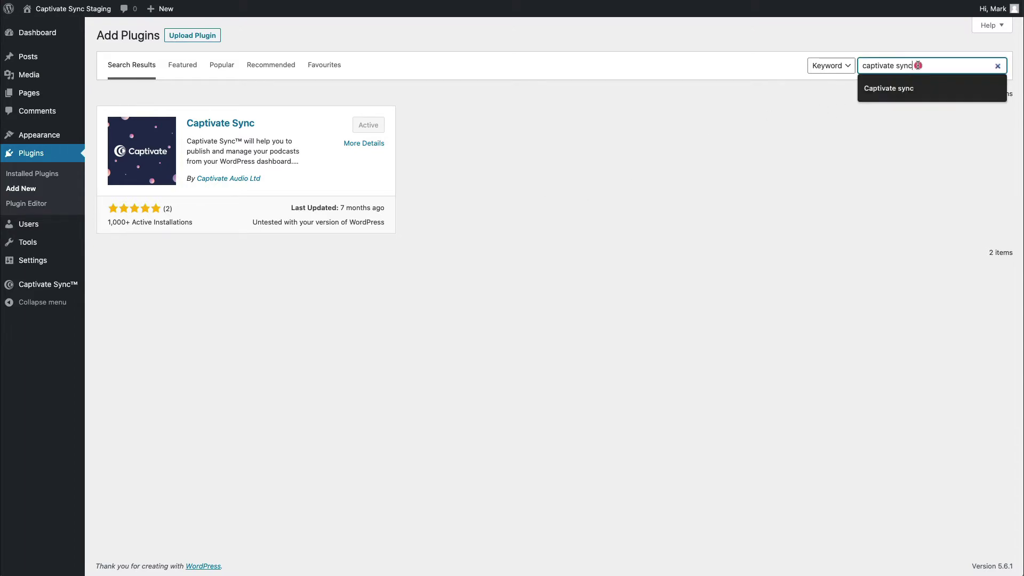
click(767, 158)
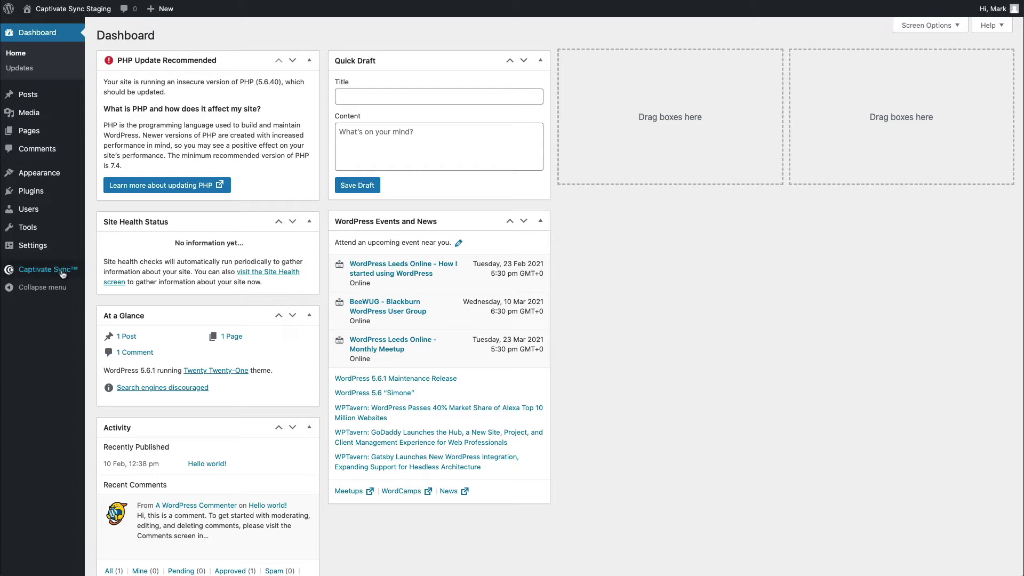
mouse_move(56, 272)
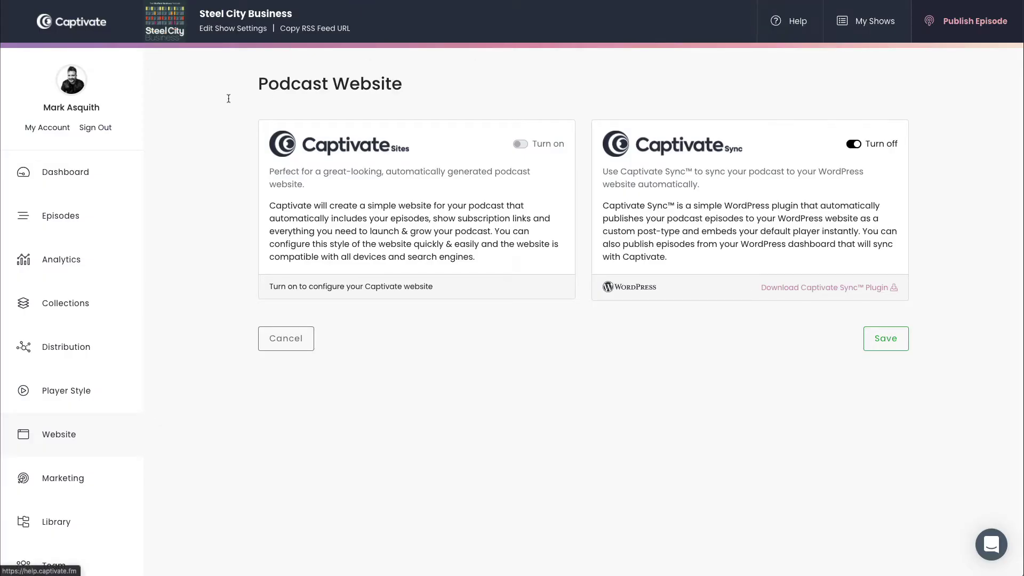
Open the Captivate My Account page and scroll through its account fields.
click(34, 133)
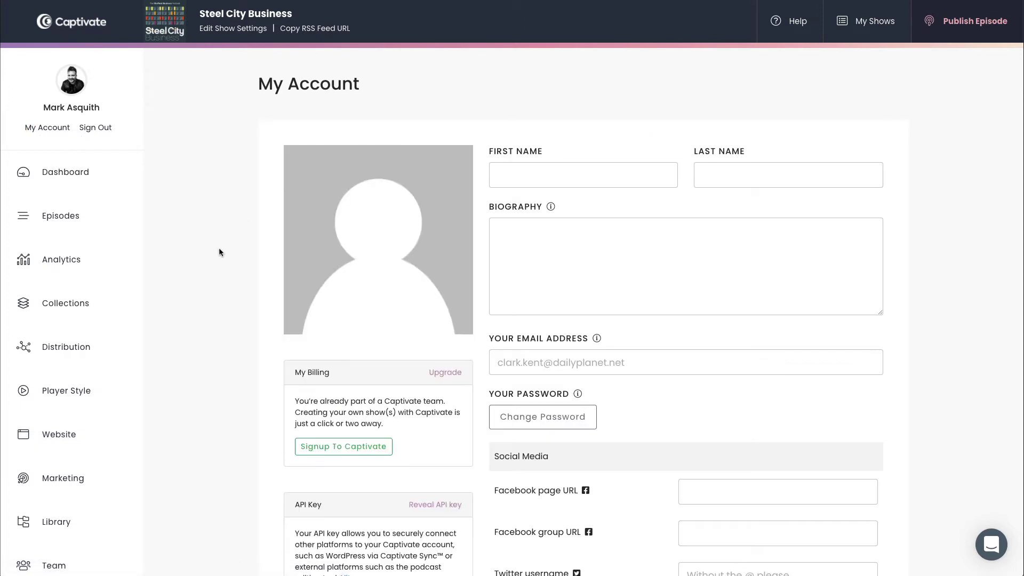
scroll(216, 255, down, 4)
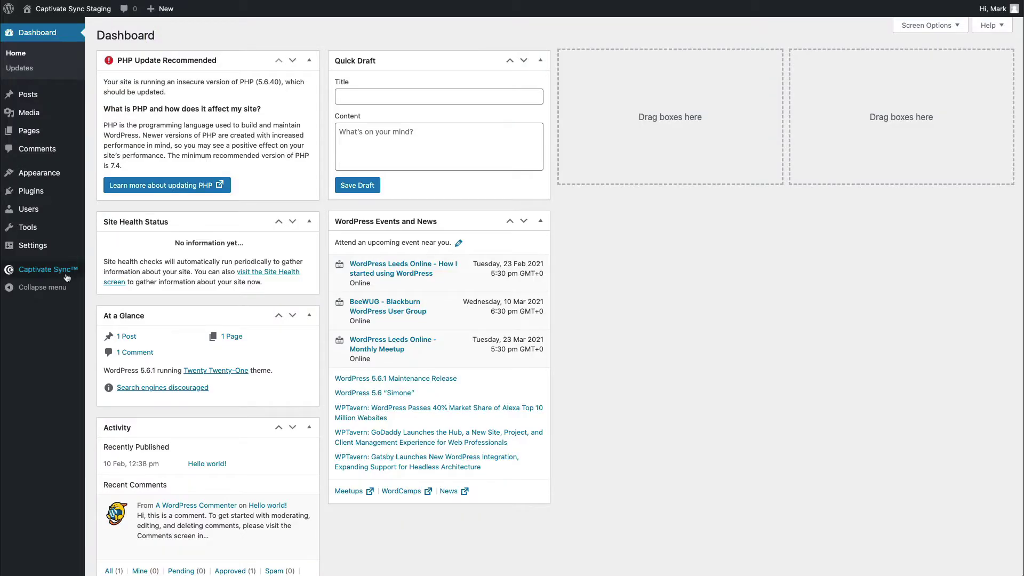
Open Captivate Sync My Shows in WordPress, which shows no synced shows yet.
mouse_move(66, 276)
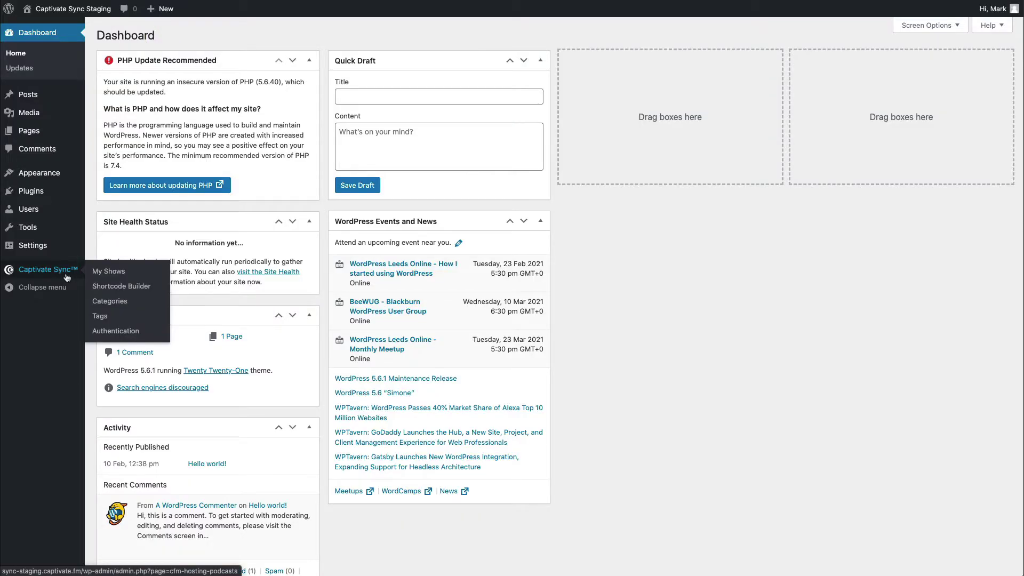
click(126, 277)
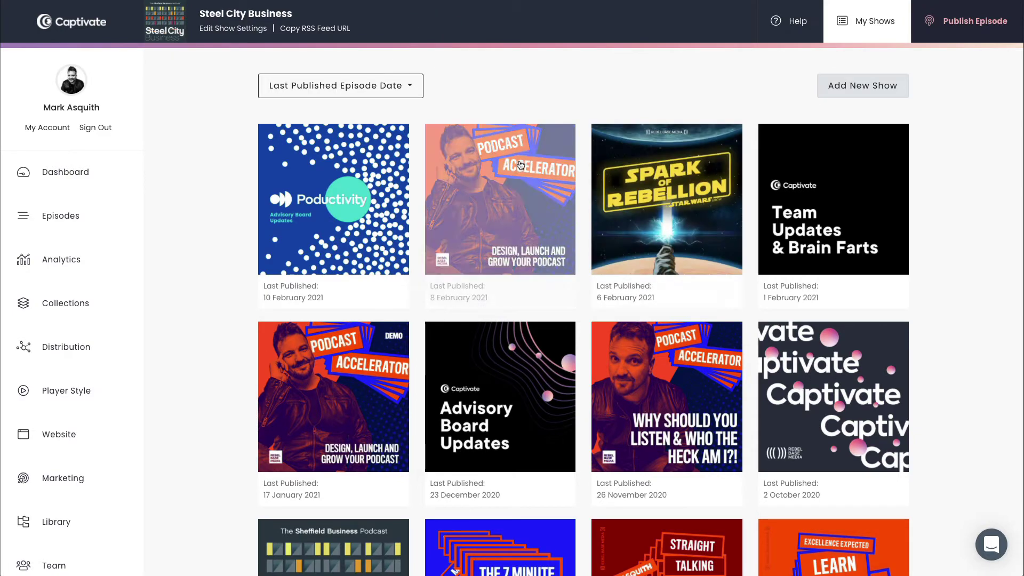
scroll(523, 166, down, 5)
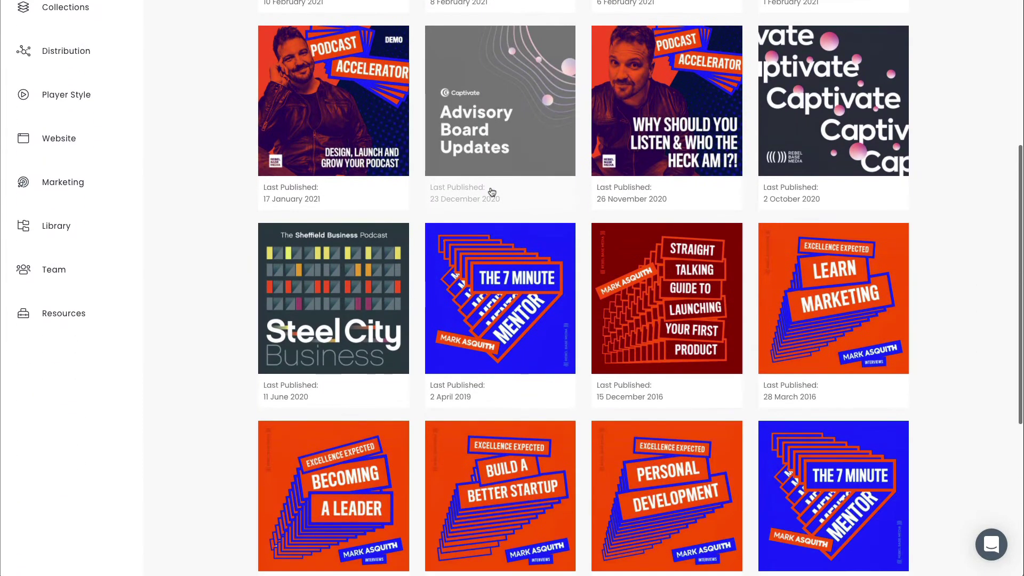
scroll(492, 192, up, 5)
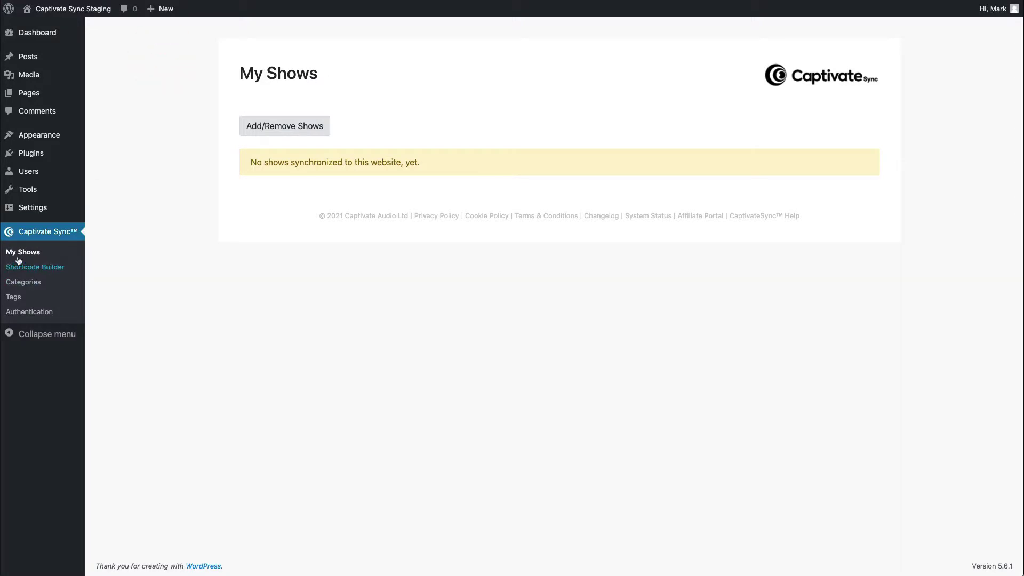
Tick Steel City Business in Add/Remove Shows and sync it with its episodes.
click(276, 132)
click(287, 126)
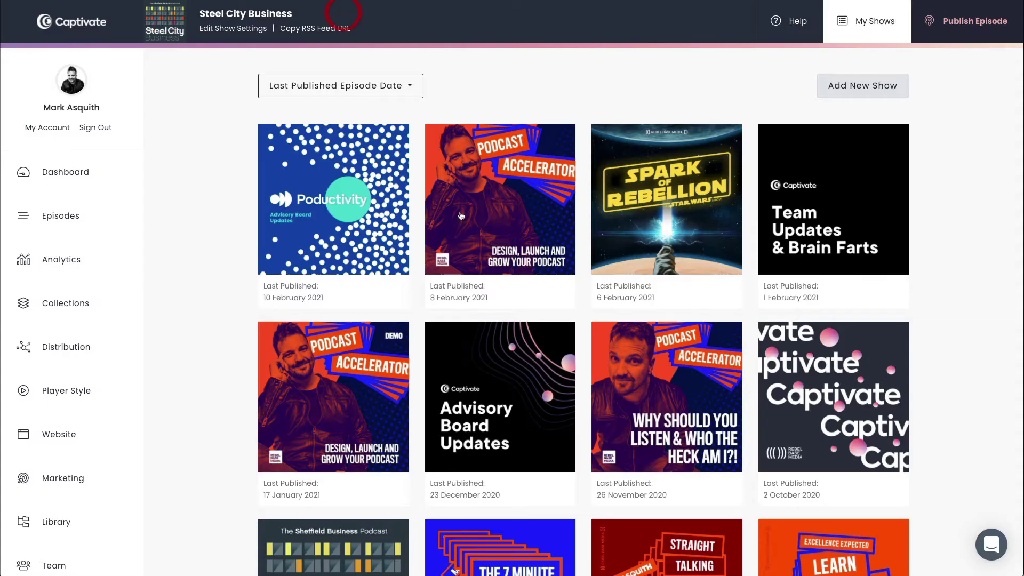
scroll(461, 216, down, 2)
scroll(462, 215, up, 2)
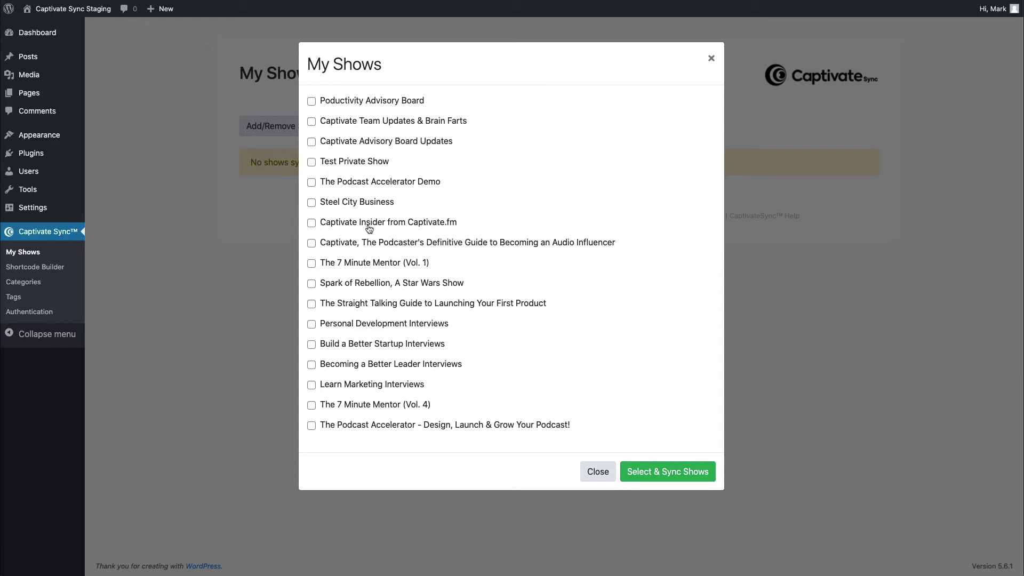
click(342, 204)
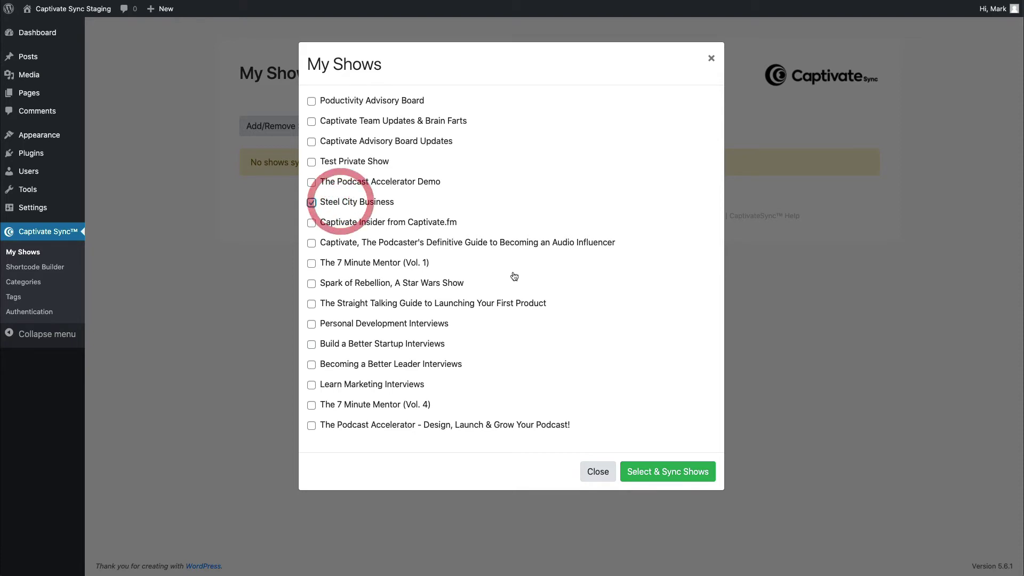
click(678, 477)
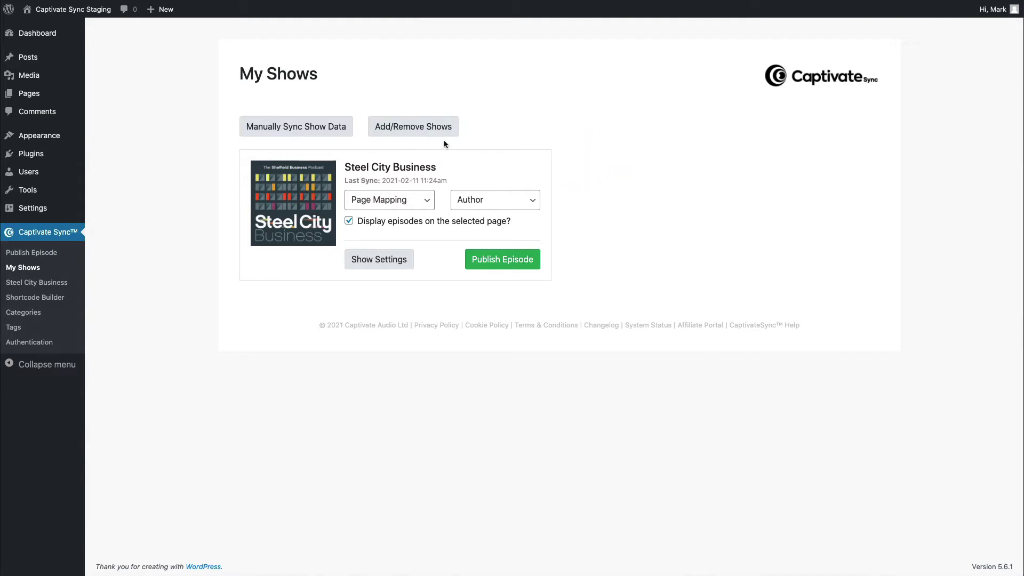
Wait for the Steel City Business sync to finish and review its show card.
click(575, 139)
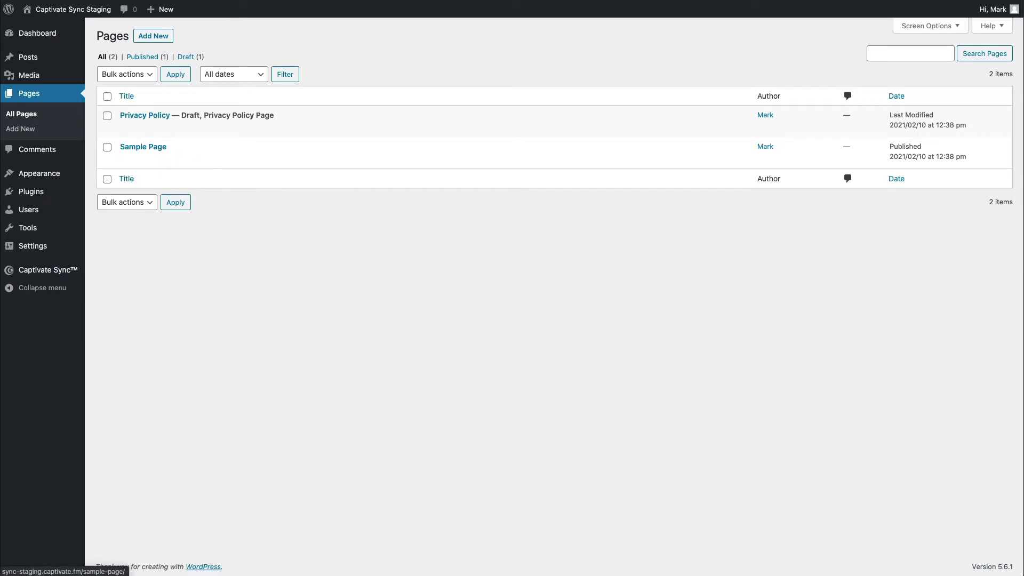
Preview the empty Sample Page, then map Steel City Business episodes to Sample Page.
click(209, 158)
scroll(382, 220, down, 3)
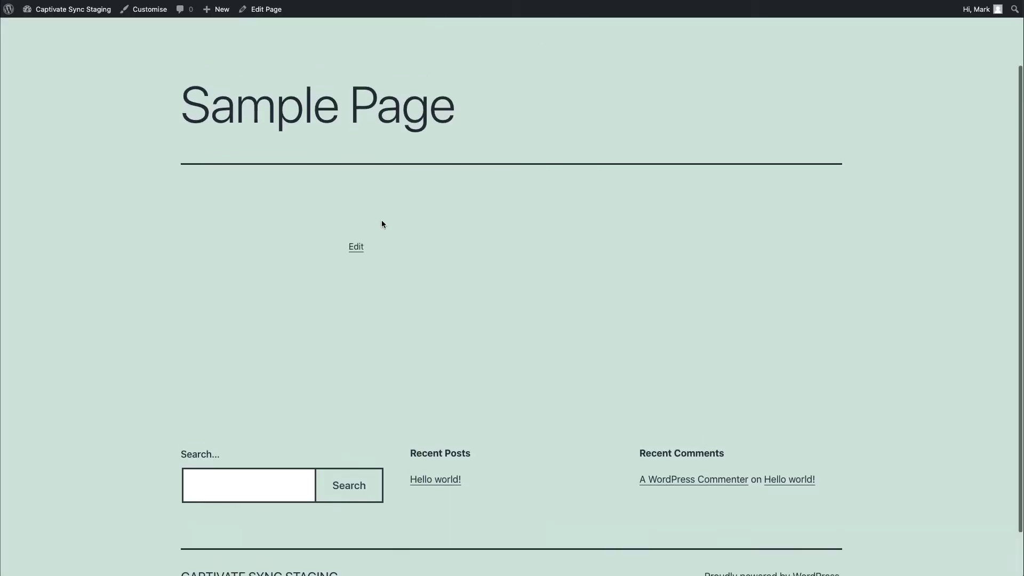
scroll(382, 224, up, 2)
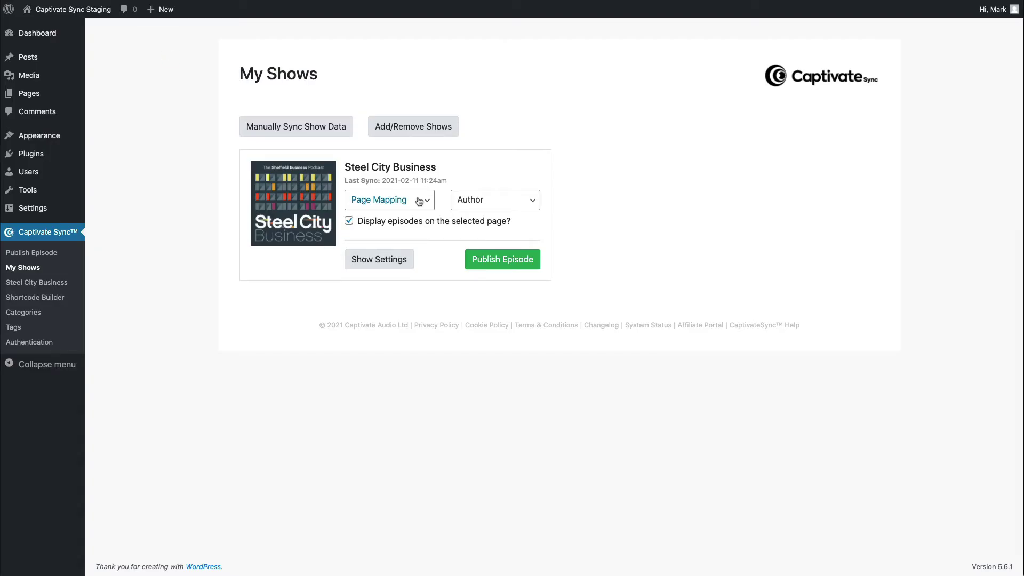
click(419, 201)
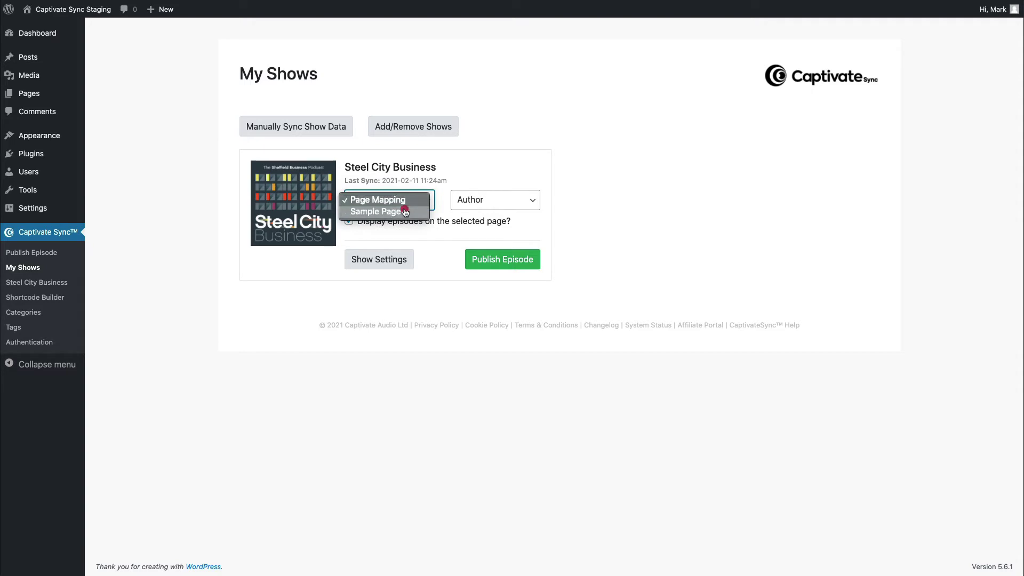
click(405, 212)
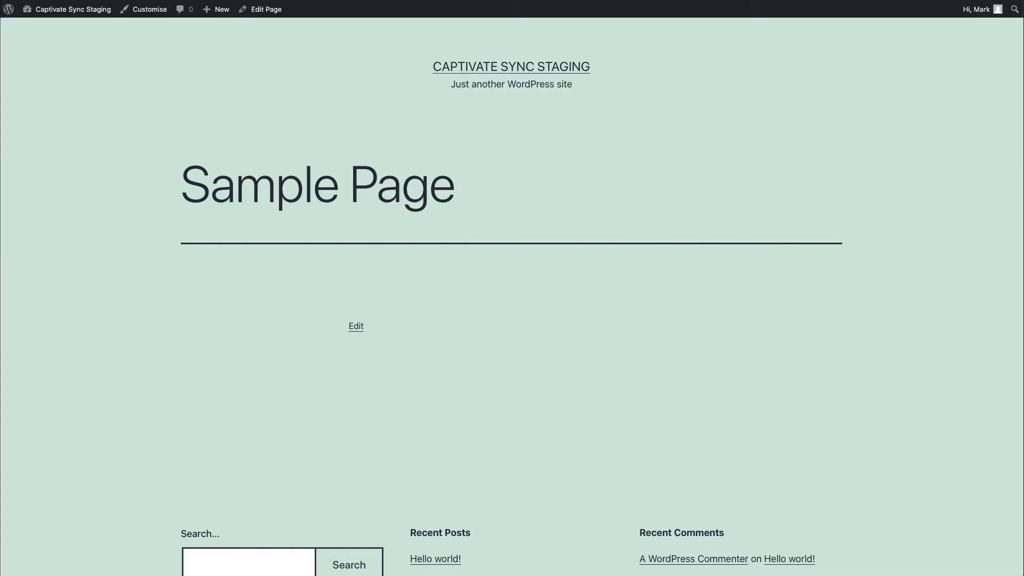
Scroll the listed episodes and read through the Industry 4.0 episode post.
scroll(388, 230, down, 1)
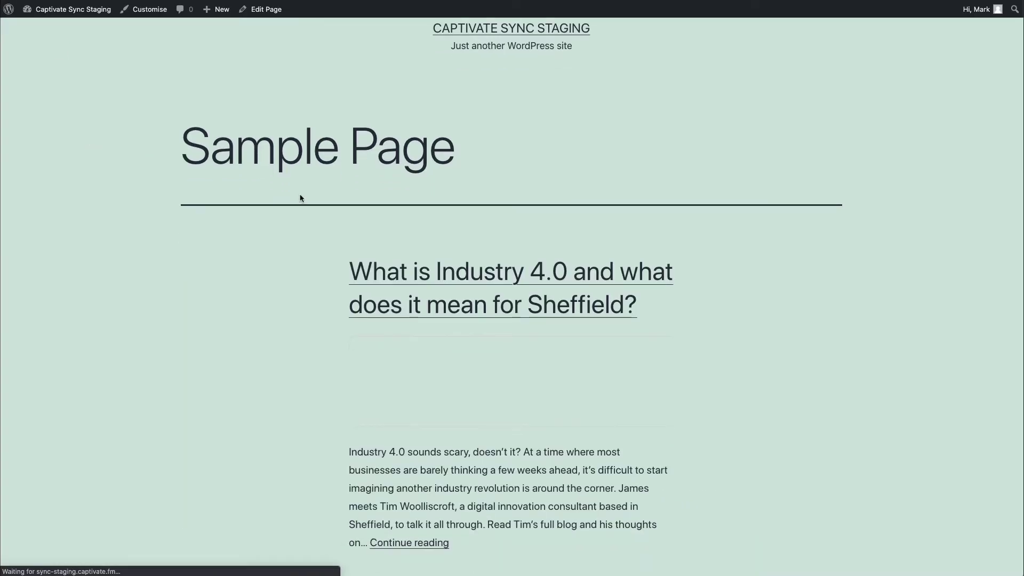
scroll(728, 300, down, 2)
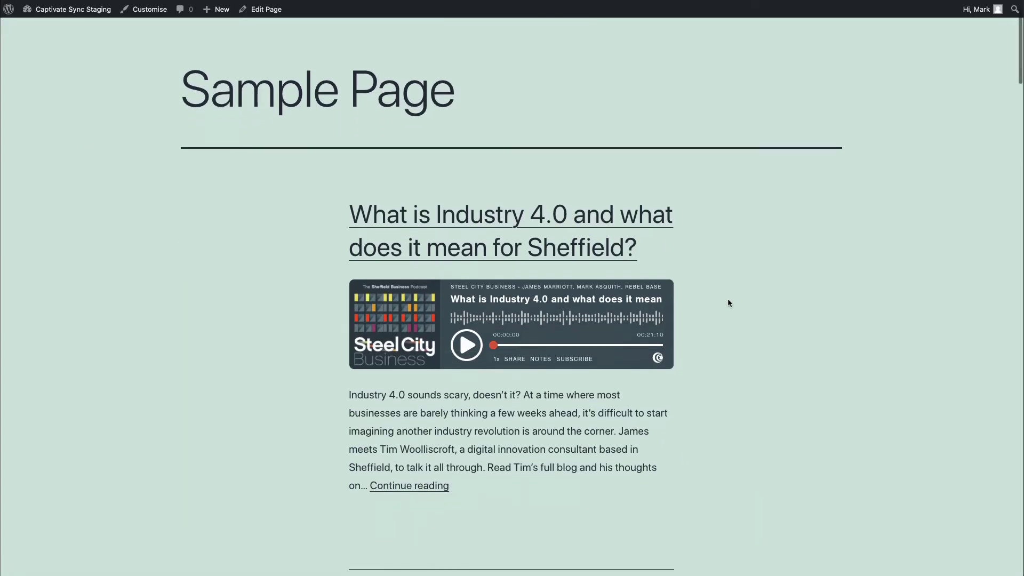
scroll(728, 301, down, 6)
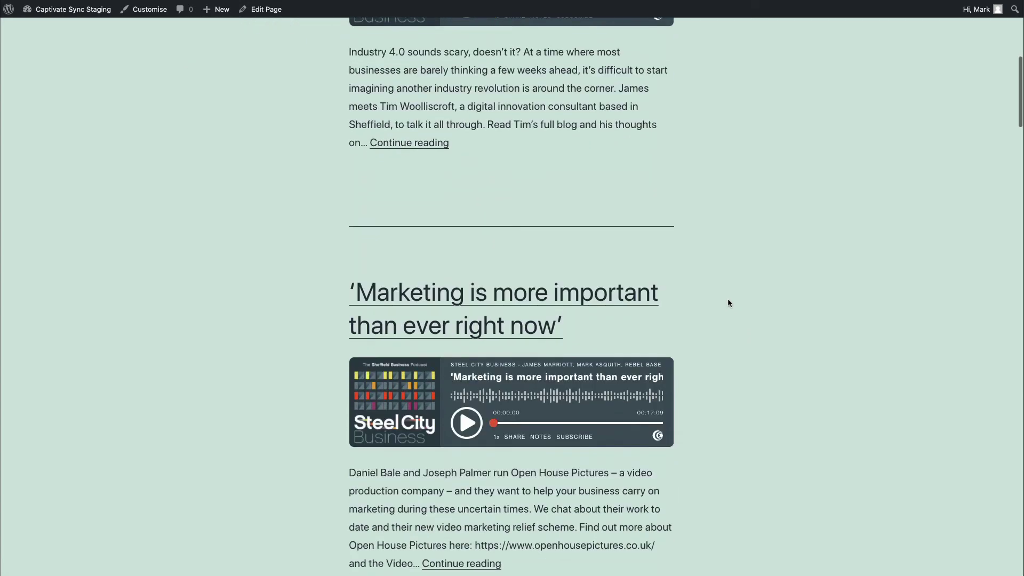
scroll(727, 303, up, 8)
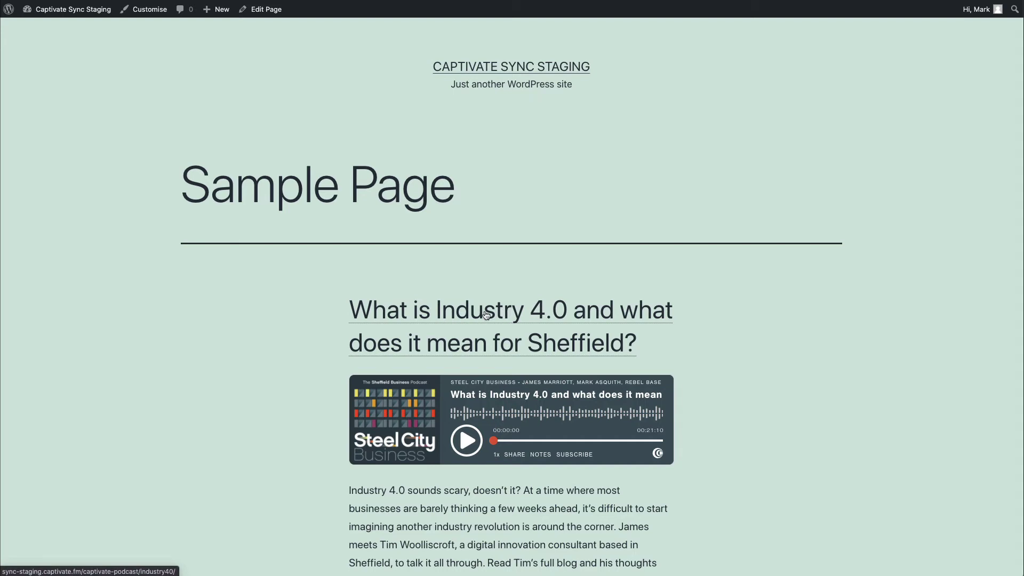
click(486, 315)
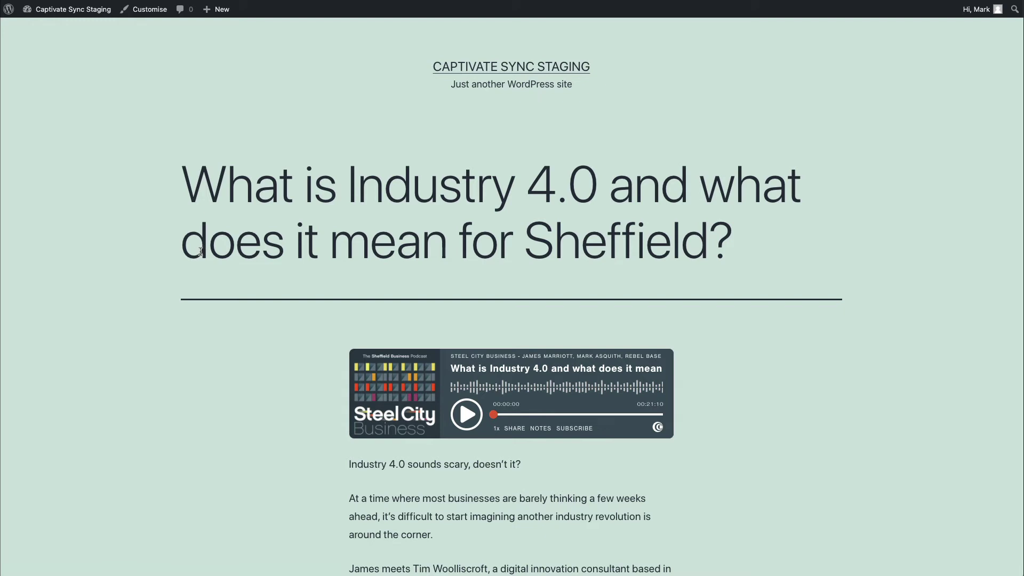
scroll(200, 251, down, 3)
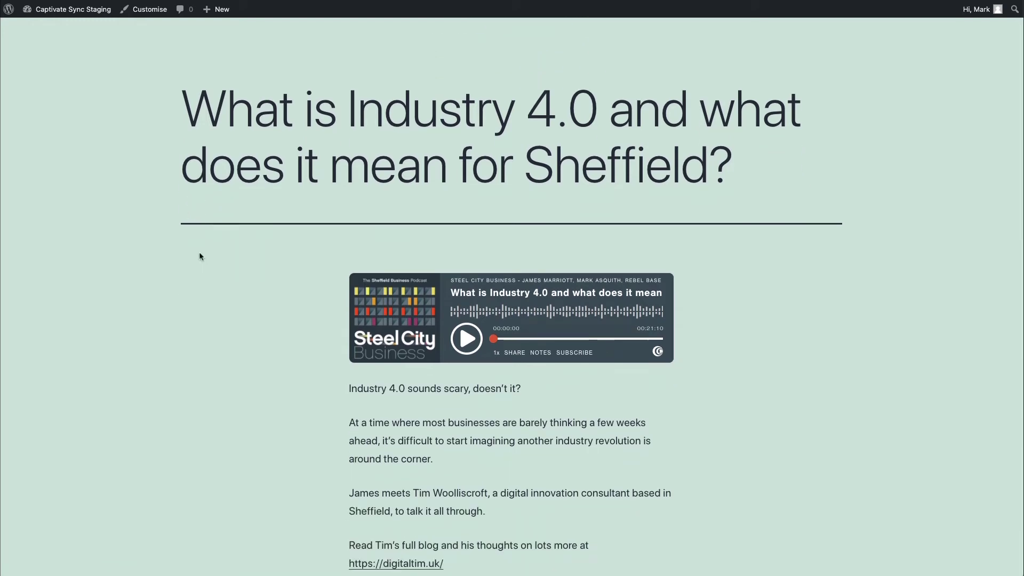
scroll(203, 253, up, 4)
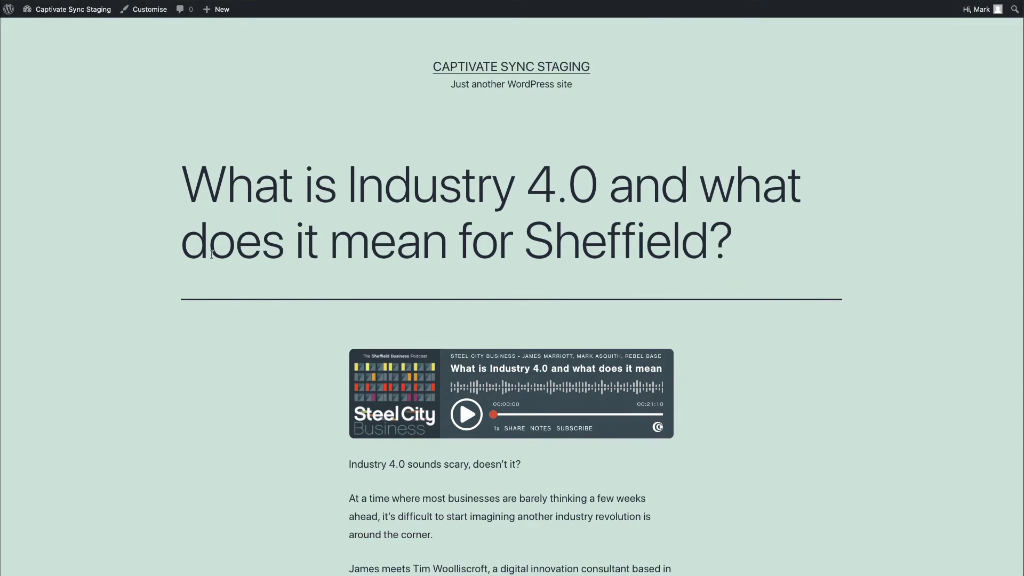
scroll(282, 264, down, 6)
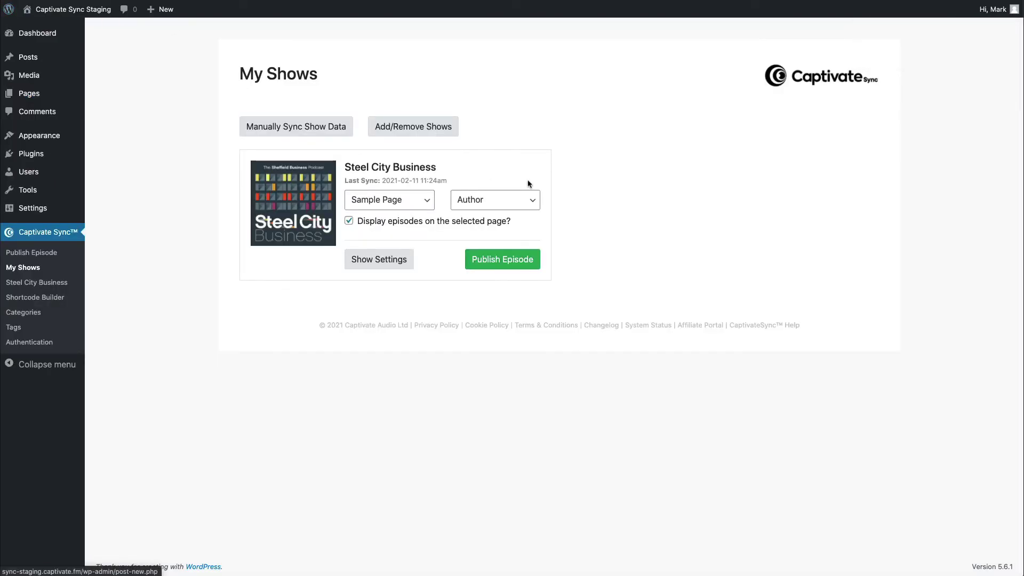
Set the Steel City Business show author to the site's admin user.
click(517, 205)
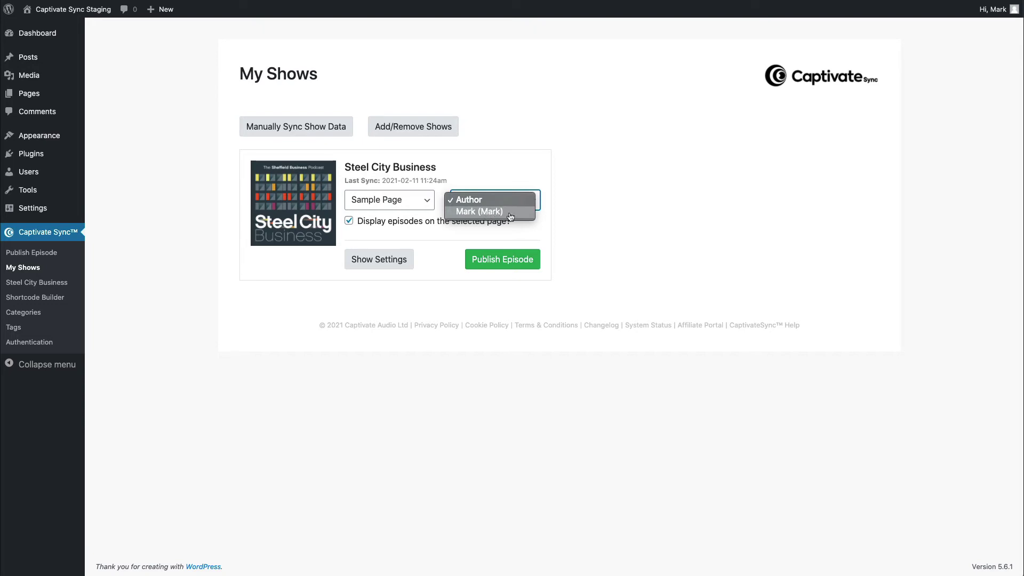
click(510, 212)
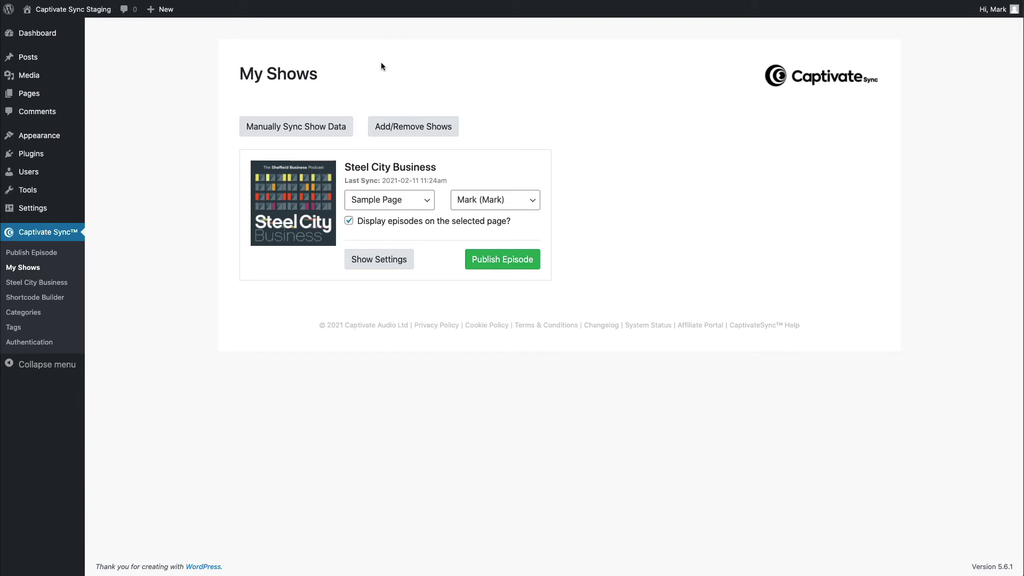
Remove the Sample Page mapping, uncheck episode display, and confirm the Sample Page is empty.
click(421, 202)
click(391, 189)
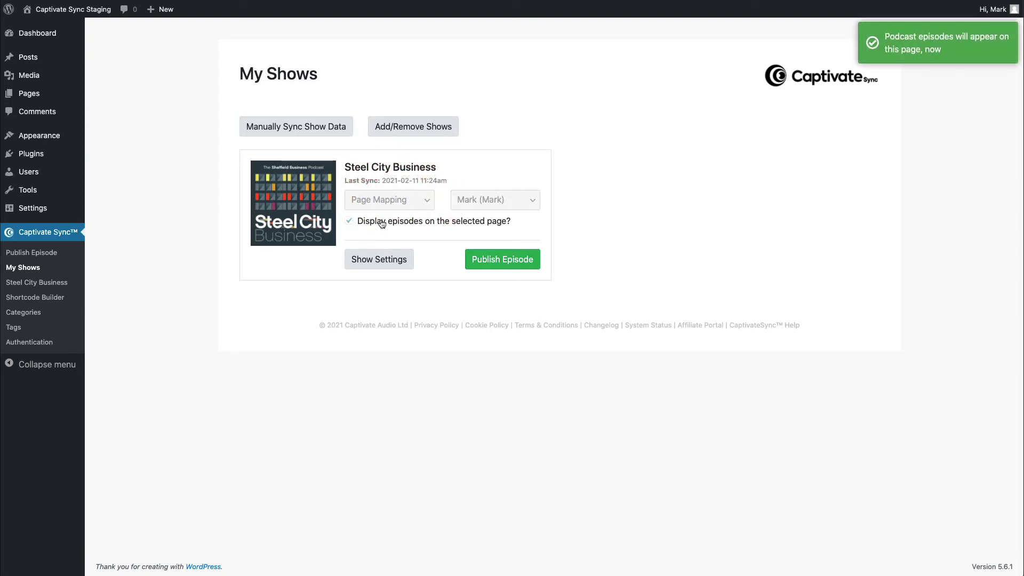
click(408, 225)
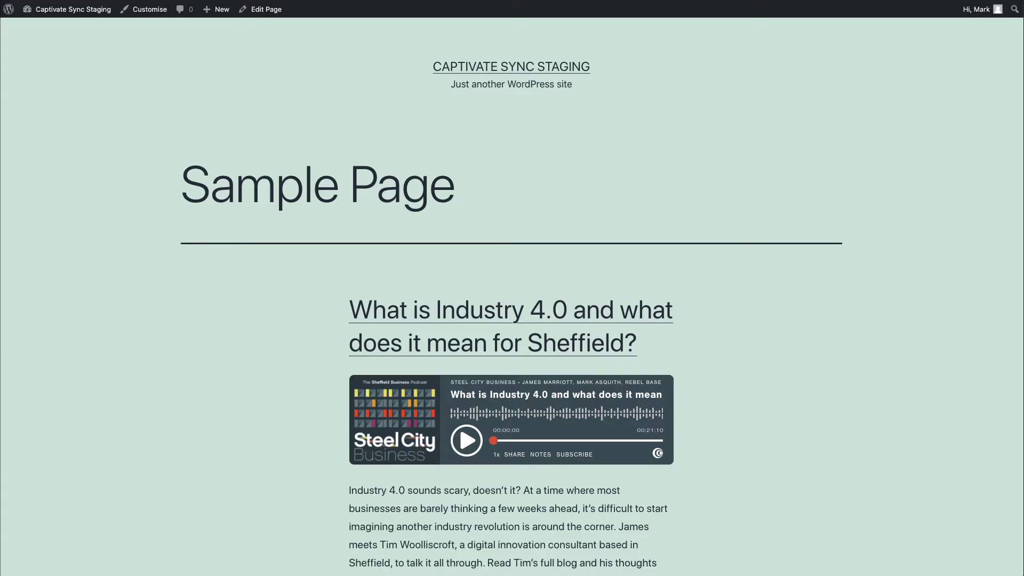
click(67, 9)
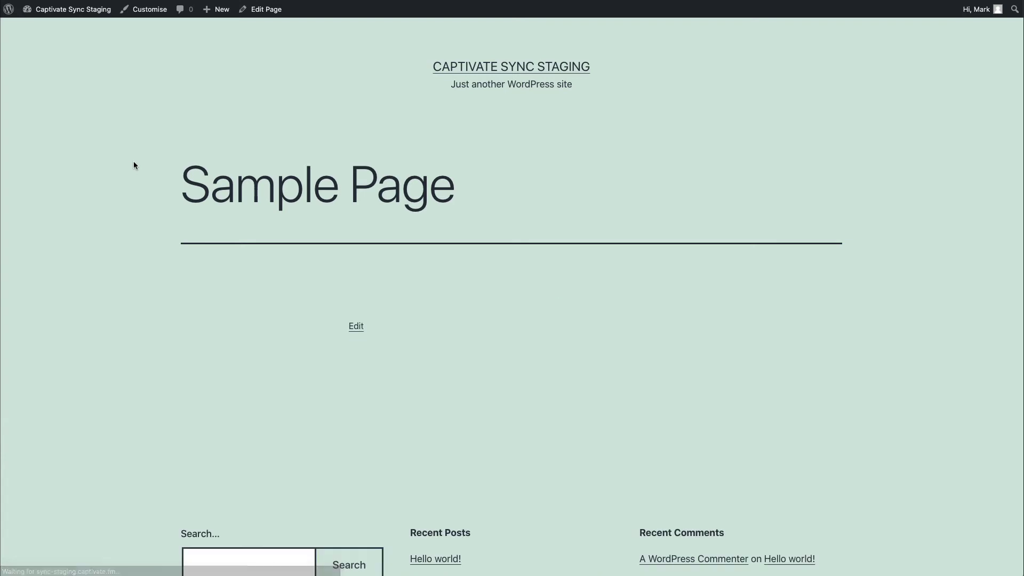
click(144, 41)
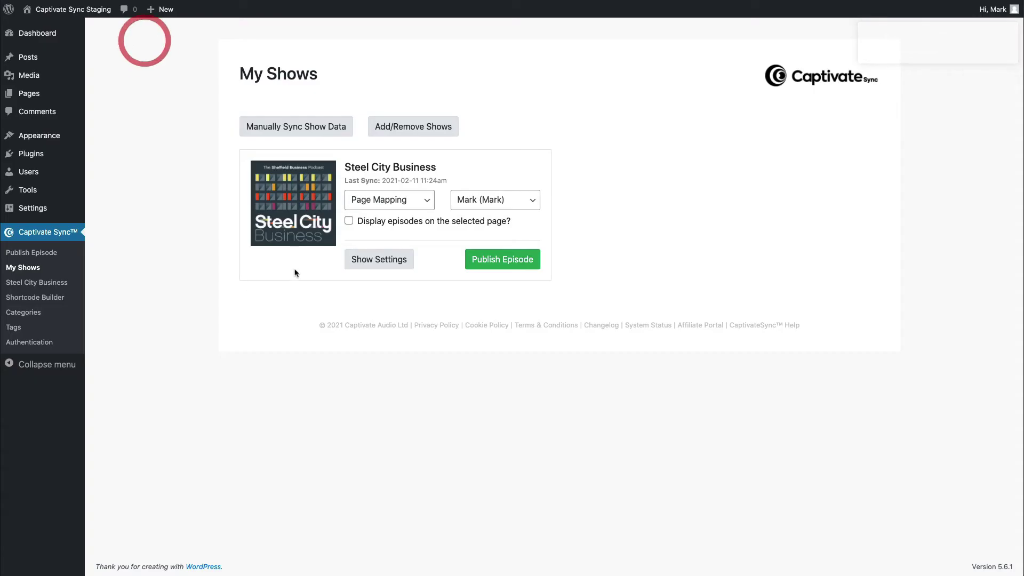
In Shortcode Builder, keep Steel City Business with List layout and Excerpt content.
click(52, 297)
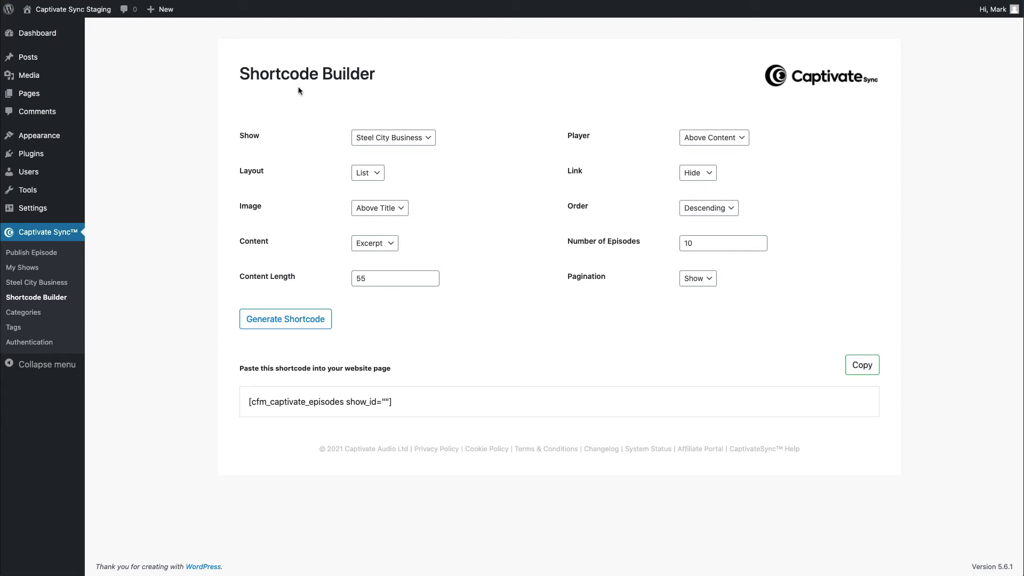
click(425, 139)
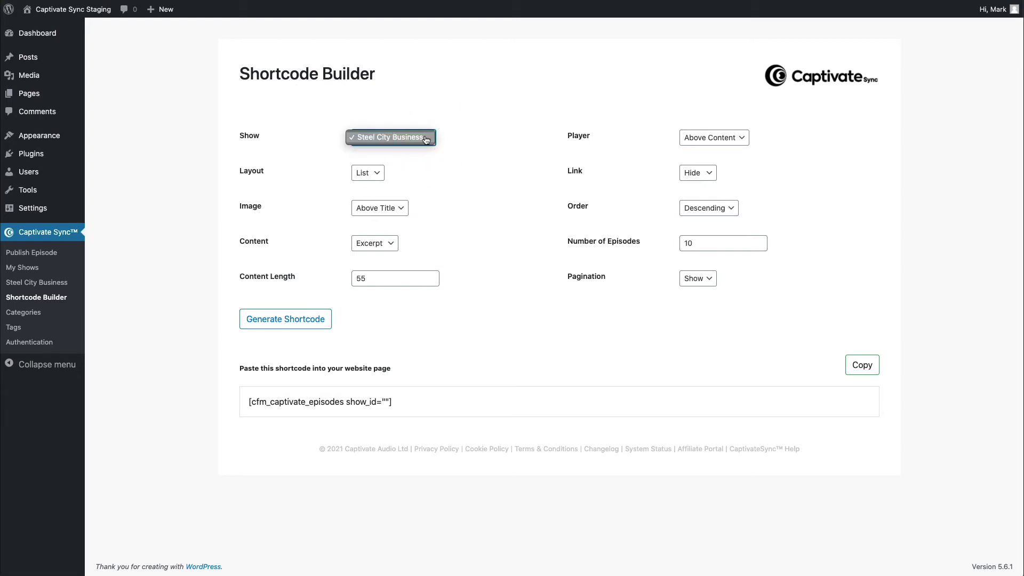
click(434, 172)
click(375, 177)
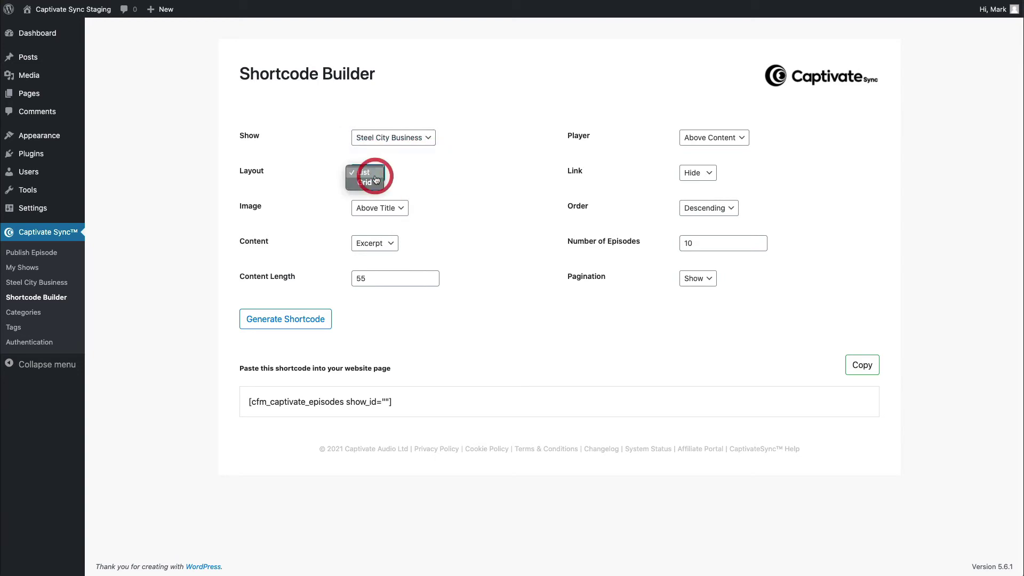
click(439, 175)
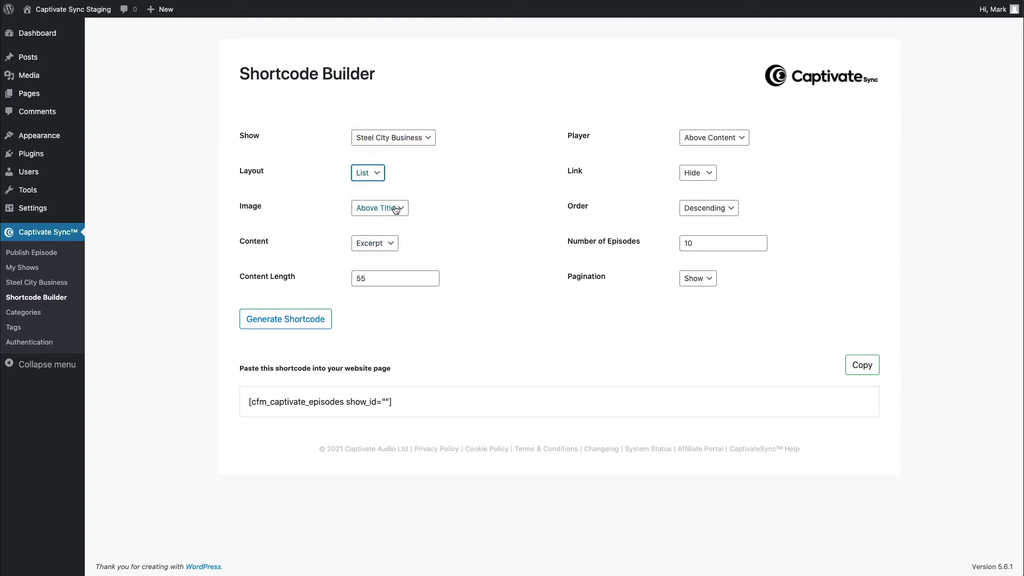
click(393, 245)
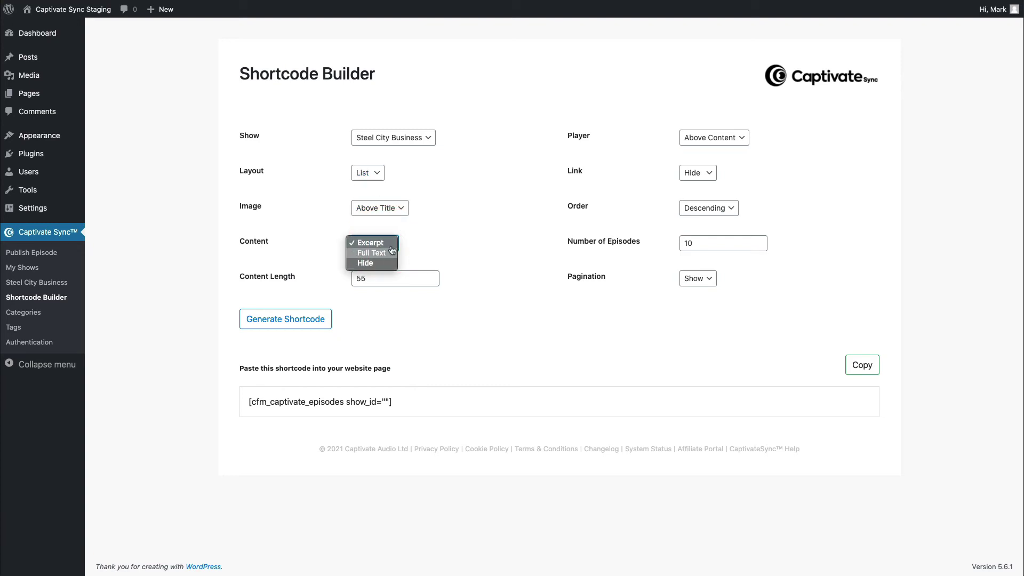
click(428, 240)
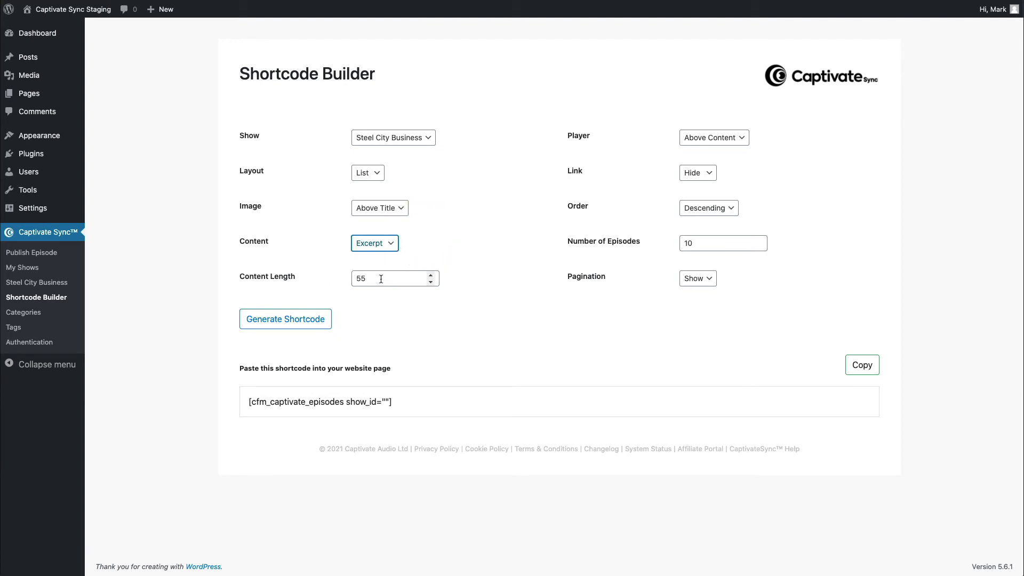
Keep the player above content, enable Link to Show, then generate and copy the shortcode.
click(742, 137)
click(795, 157)
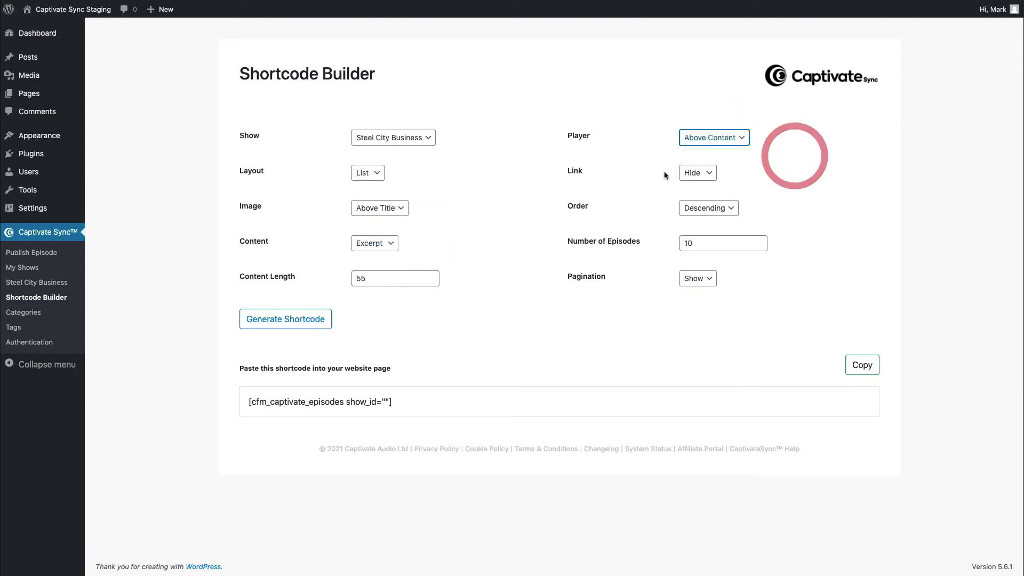
click(707, 171)
click(784, 176)
click(709, 173)
click(693, 183)
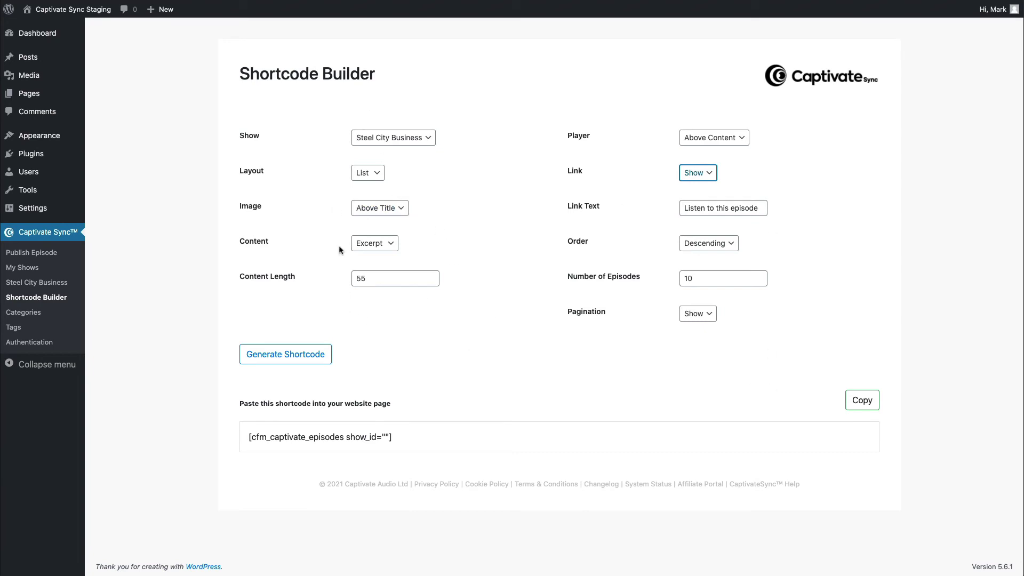
click(296, 357)
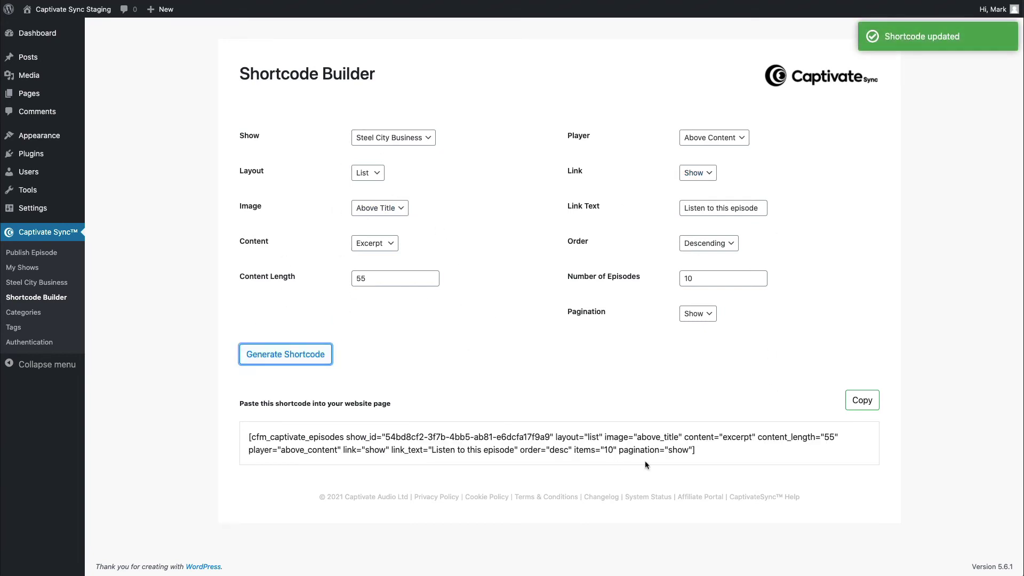
click(870, 406)
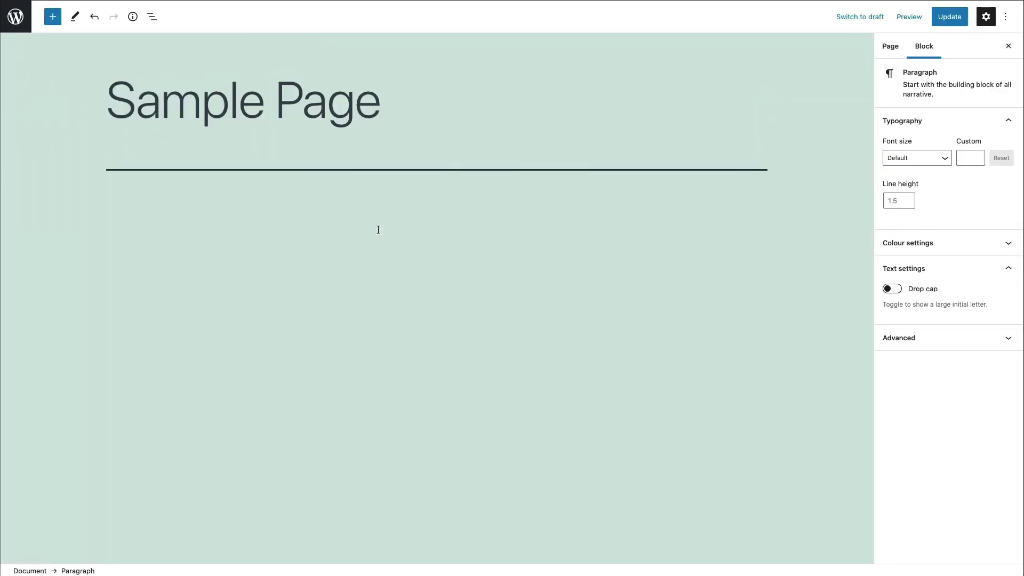
Paste the Steel City Business episodes shortcode into the Sample Page, update it, and scroll through the listed episodes.
key(ctrl+v)
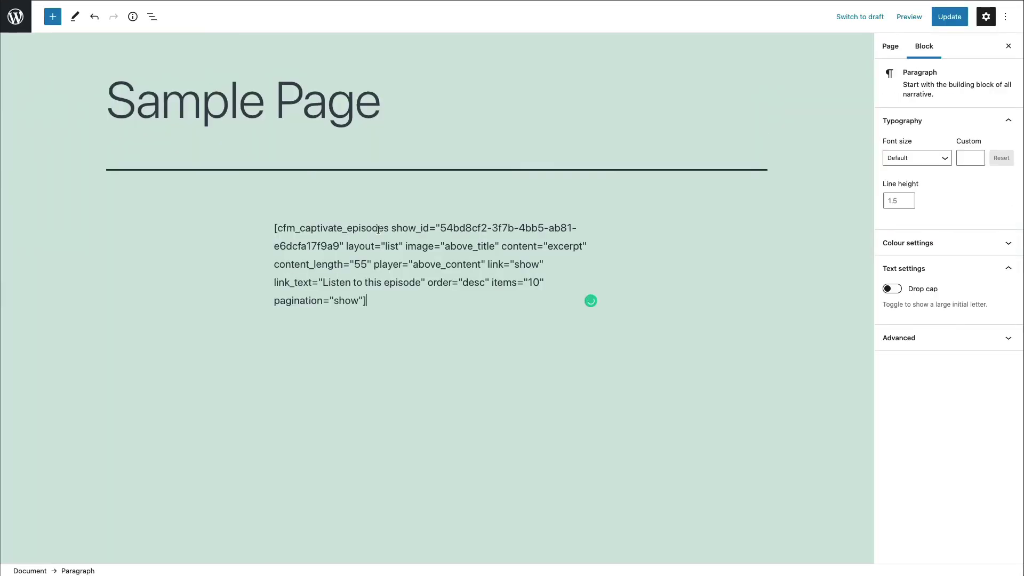
click(949, 17)
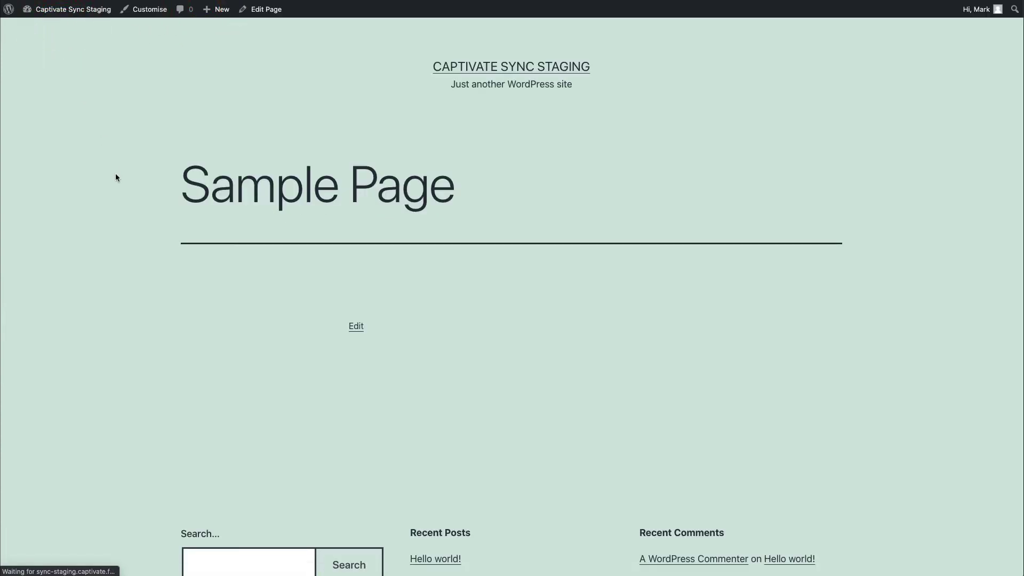
scroll(116, 174, down, 2)
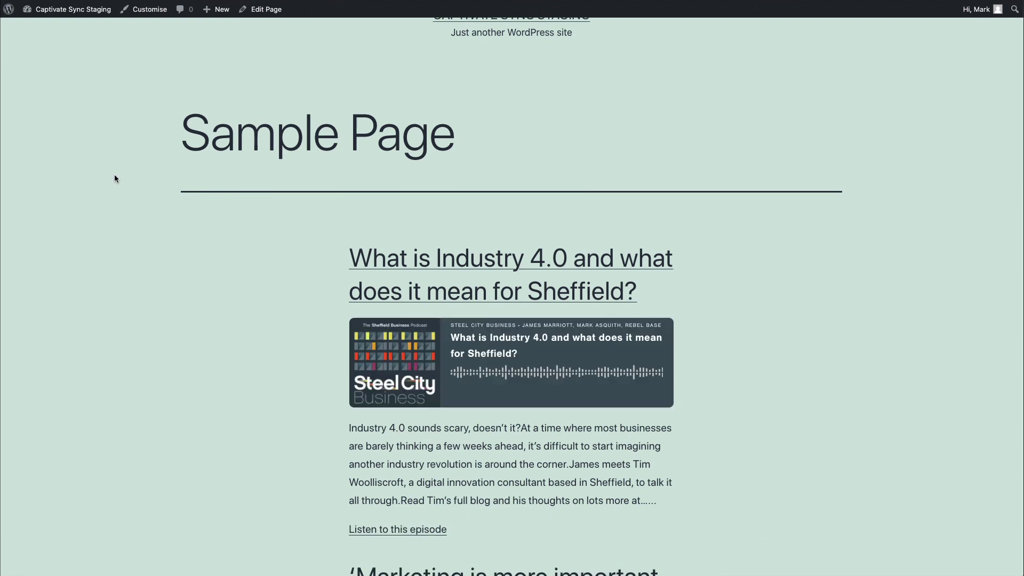
scroll(113, 178, down, 6)
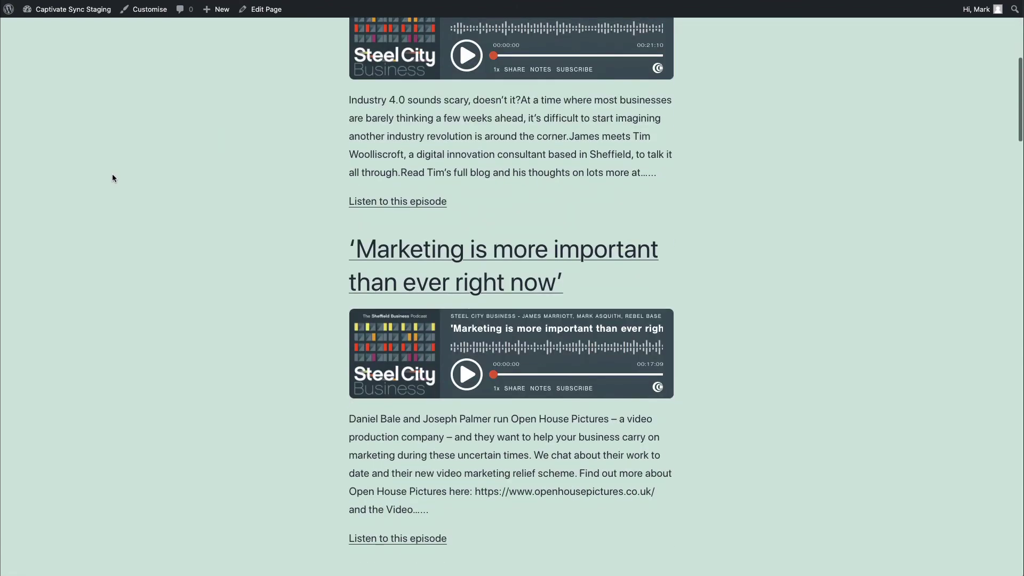
scroll(112, 177, up, 7)
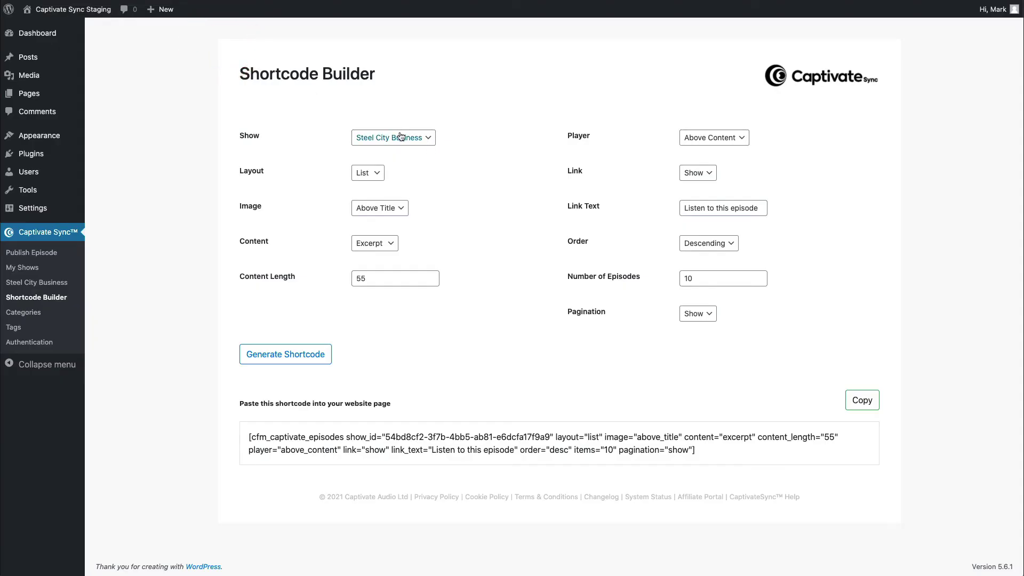
Set link text to 'Get full episode' and player to Below Content, then regenerate and copy the shortcode.
click(506, 159)
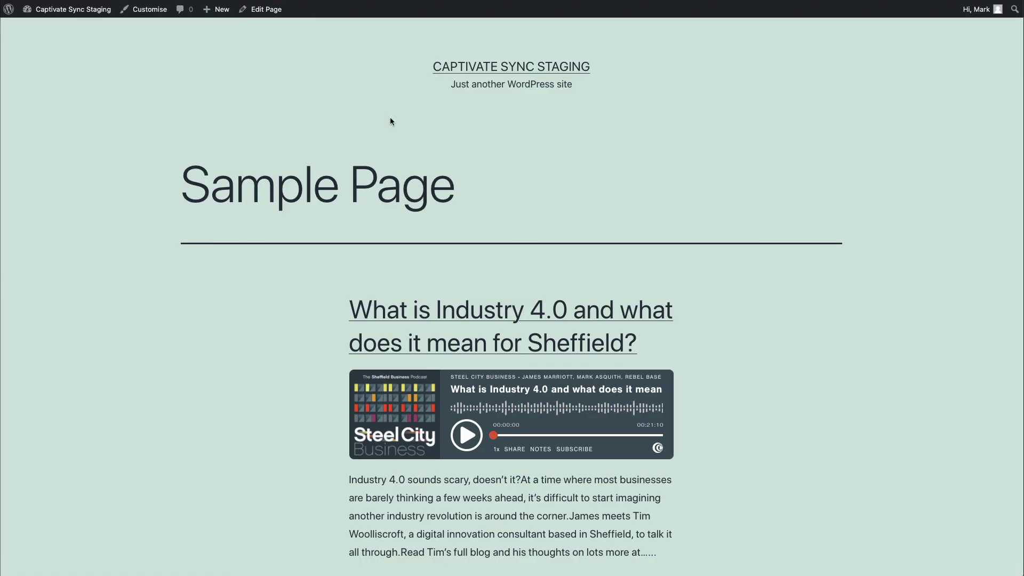
scroll(390, 121, down, 3)
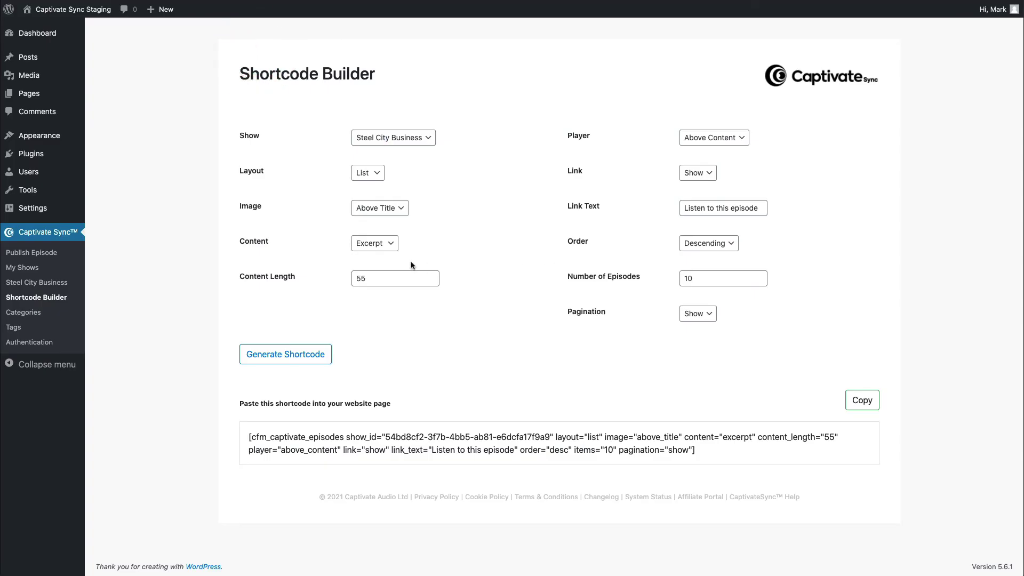
triple_click(715, 205)
text(Get full episode)
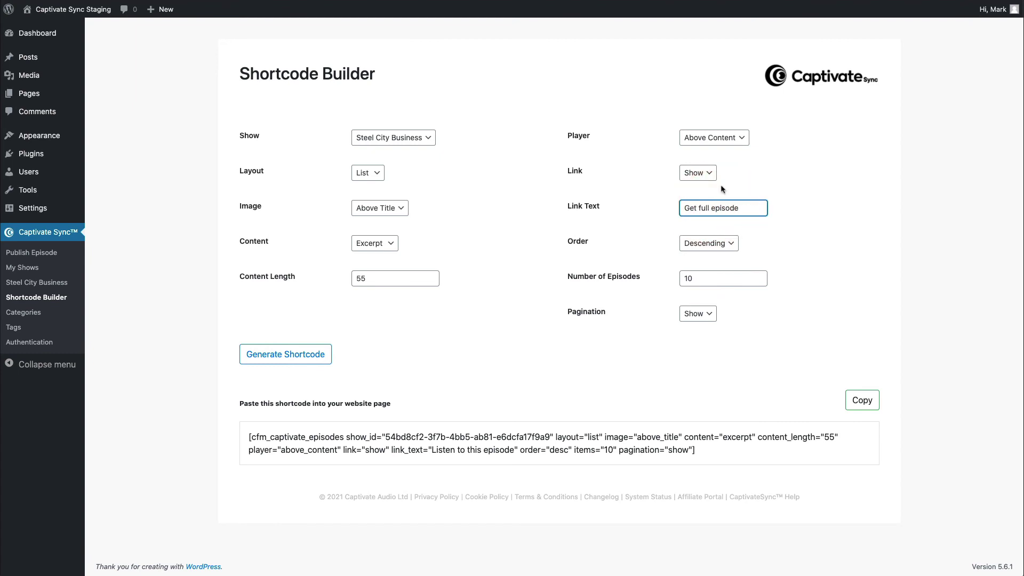
click(720, 138)
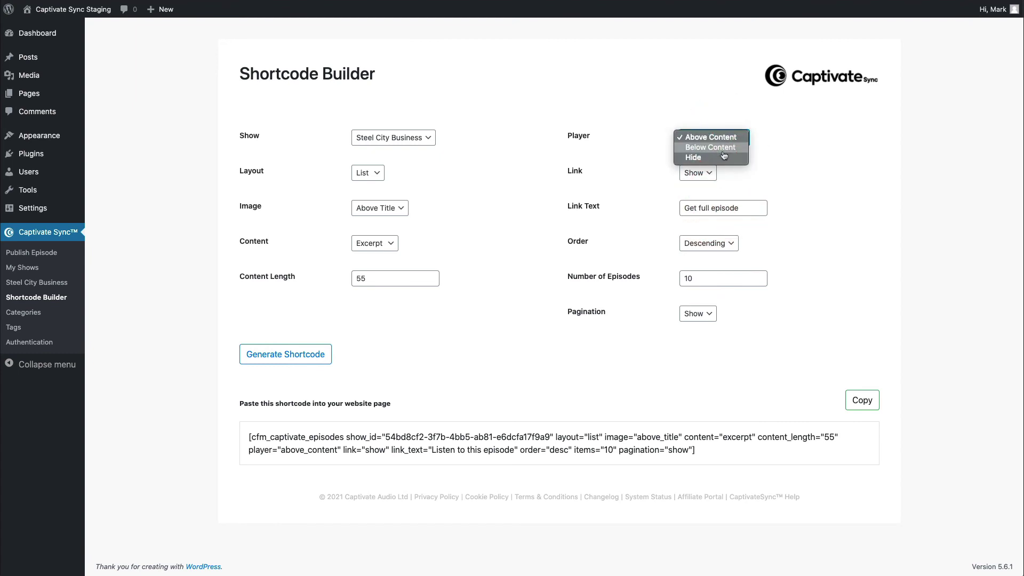
click(723, 150)
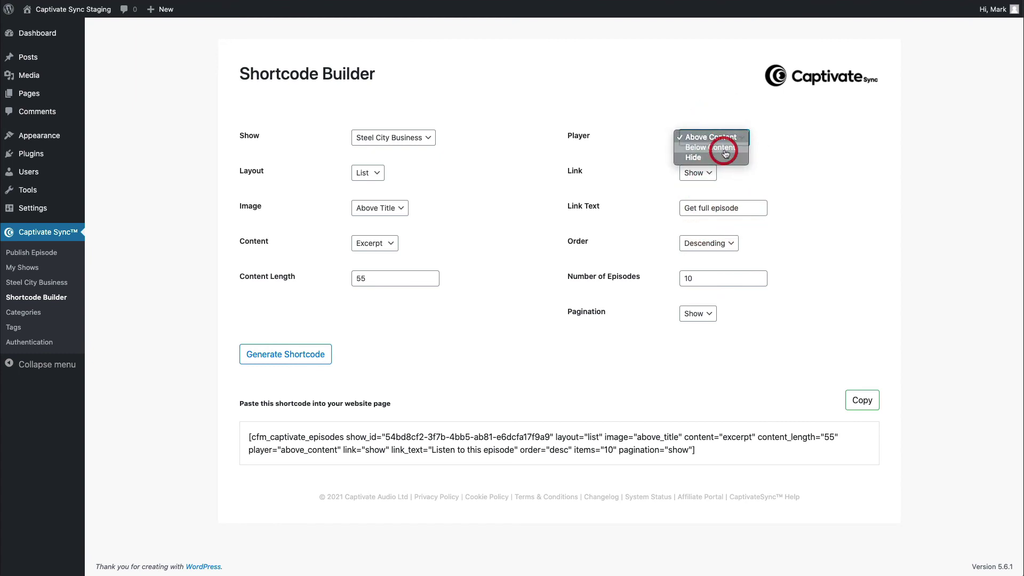
click(298, 364)
click(862, 400)
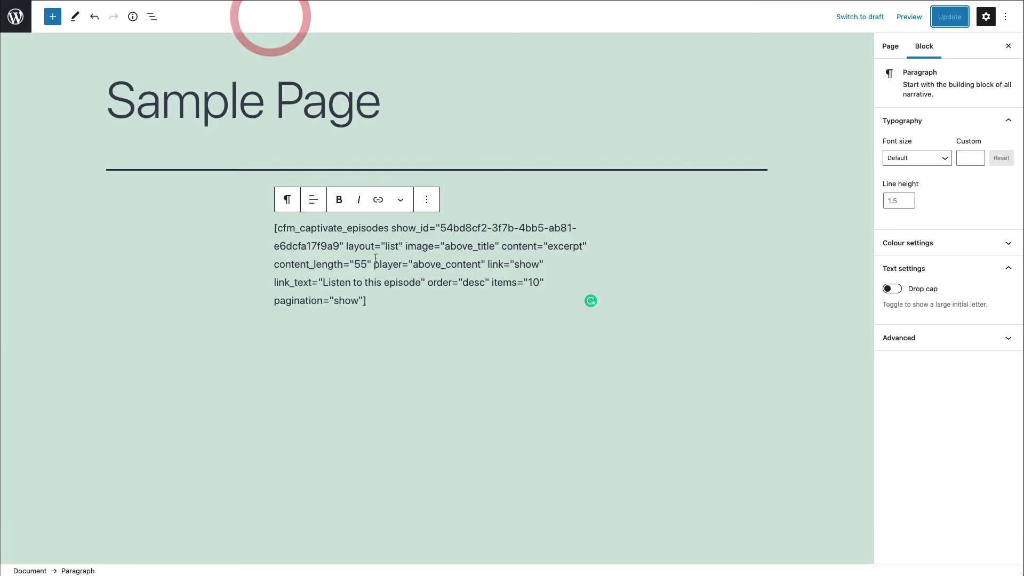
Replace the Sample Page's old shortcode with the updated one and update the page.
click(375, 262)
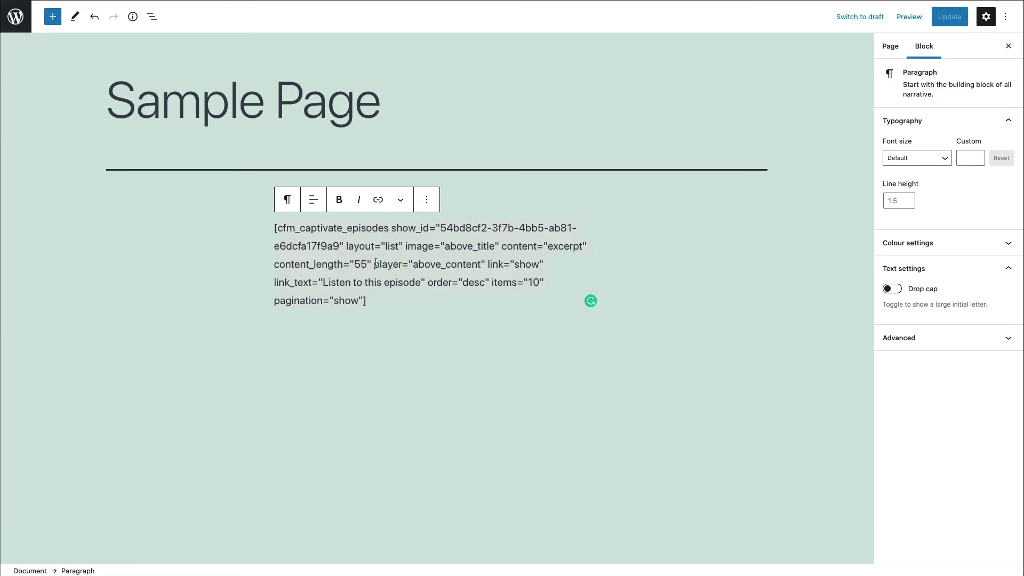
key(ctrl+a)
key(BackSpace)
key(ctrl+v)
click(933, 19)
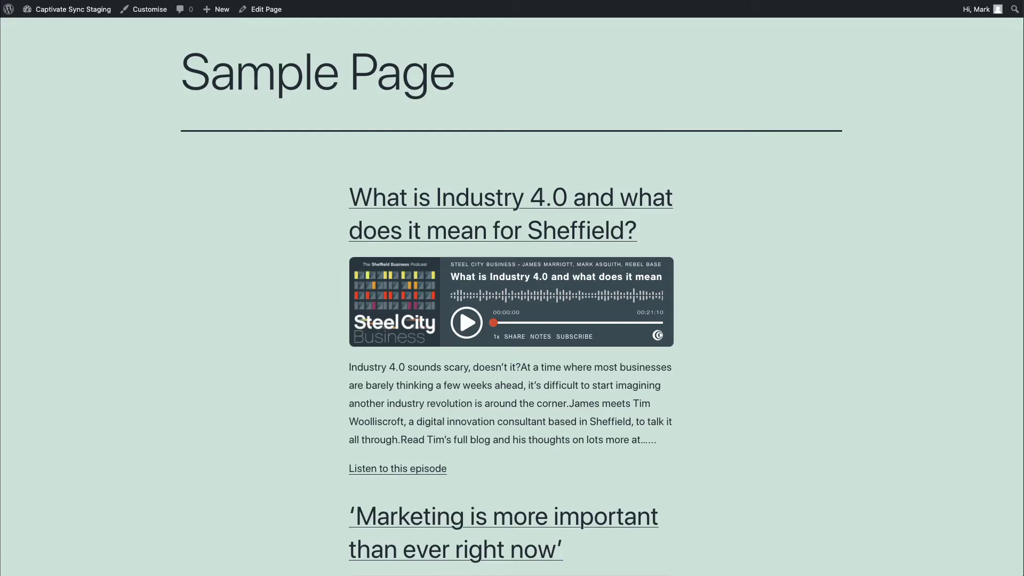
Reload the live Sample Page to check the players below each excerpt with 'Get full episode' links.
key(super+r)
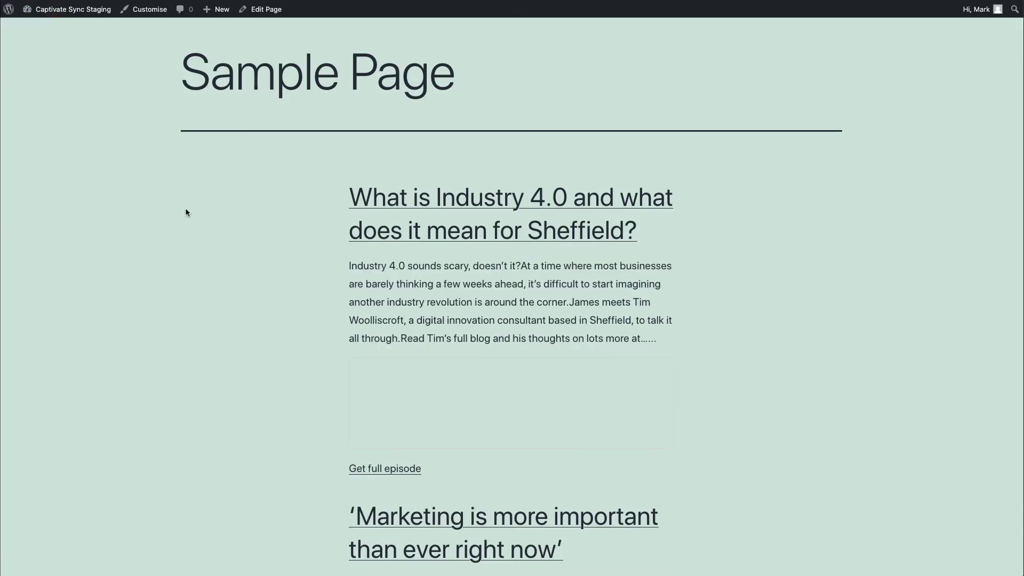
scroll(256, 255, down, 1)
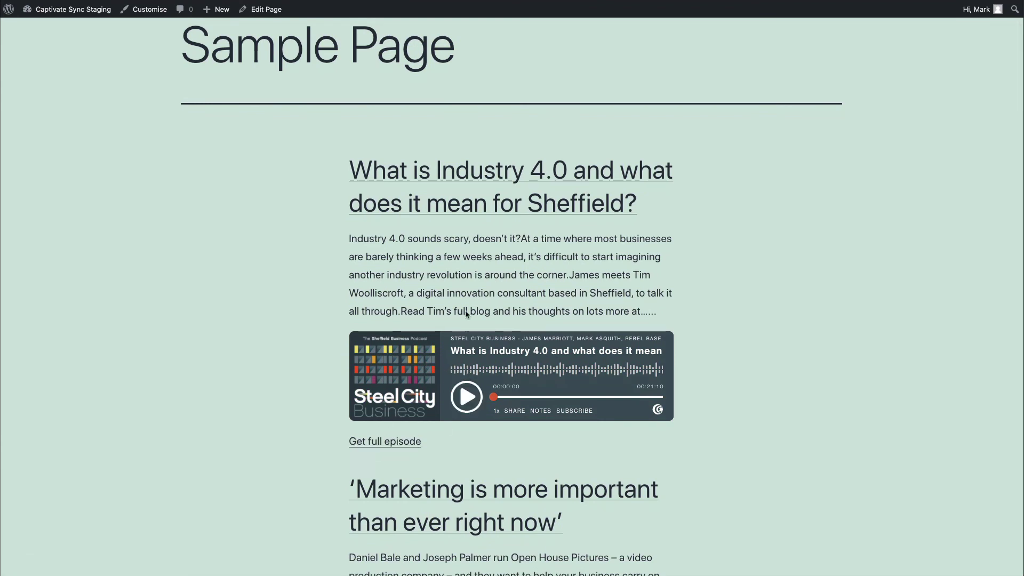
click(472, 277)
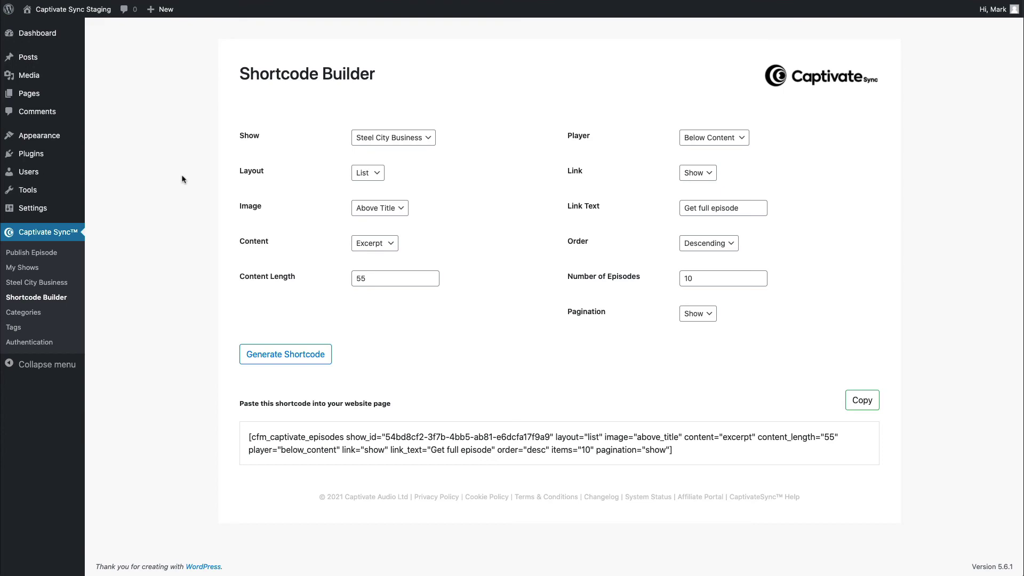
Open the Steel City Business episode list and view the Industry 4.0 episode's share links.
click(43, 283)
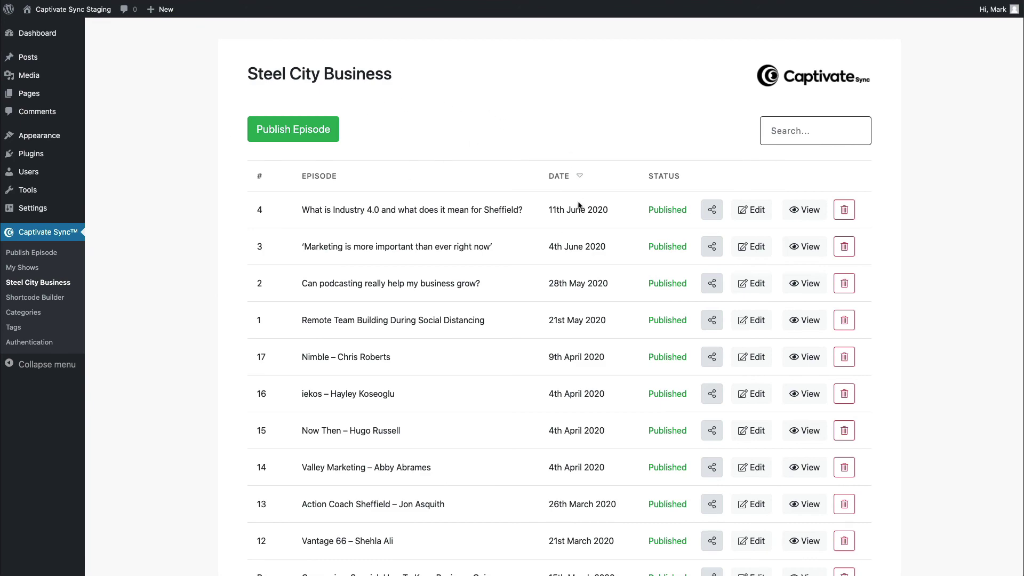
click(711, 211)
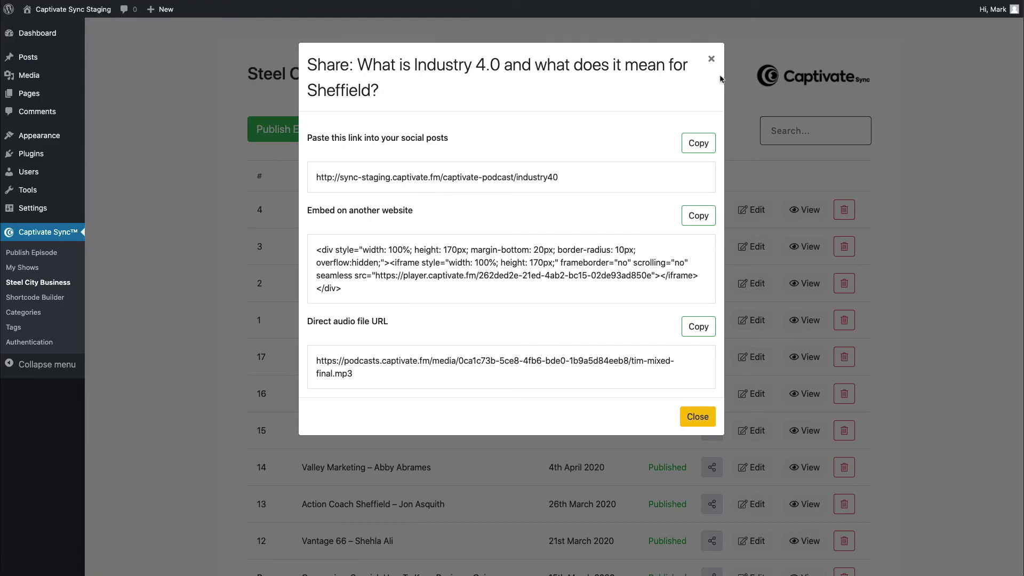
click(711, 59)
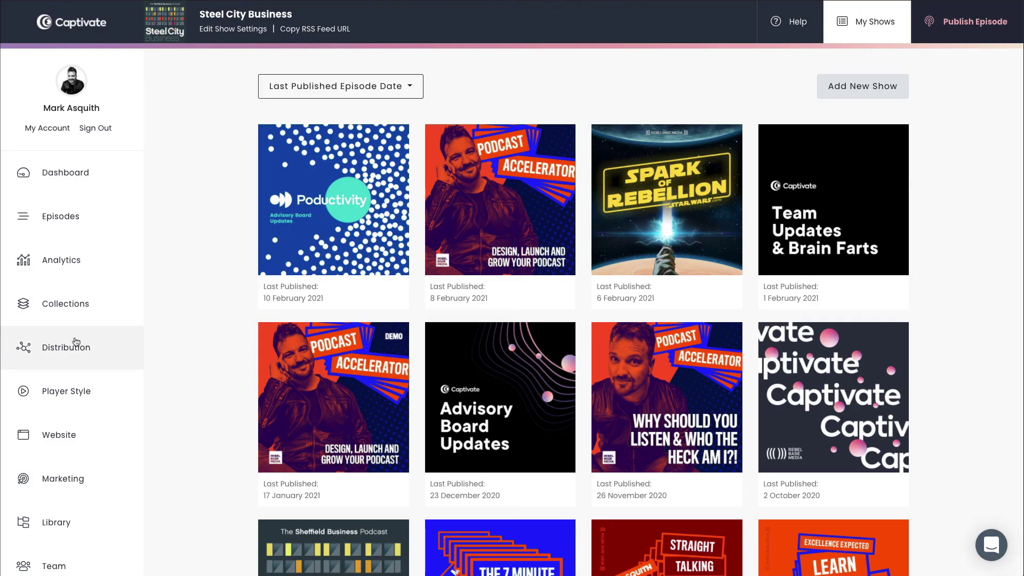
click(67, 217)
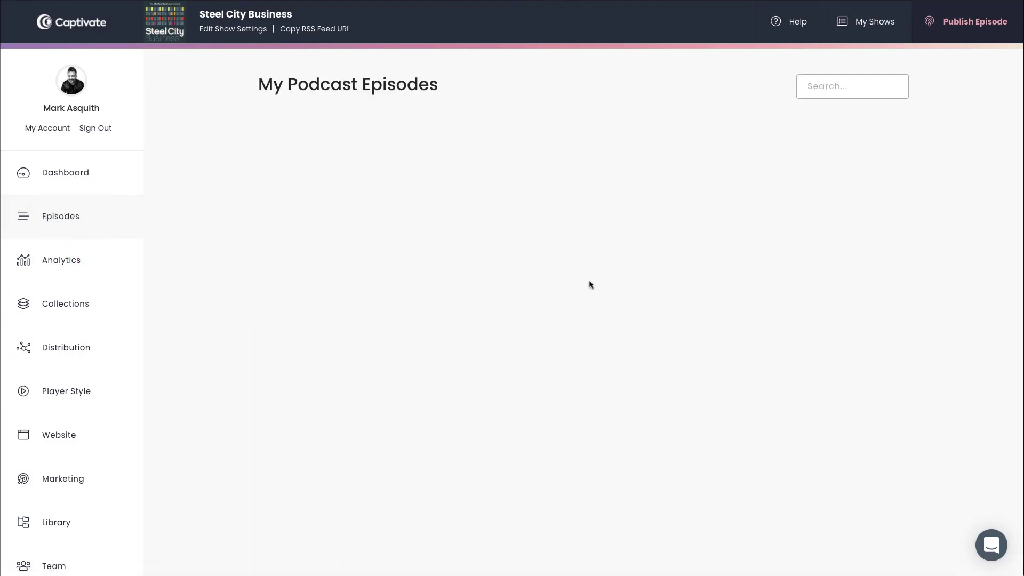
click(767, 181)
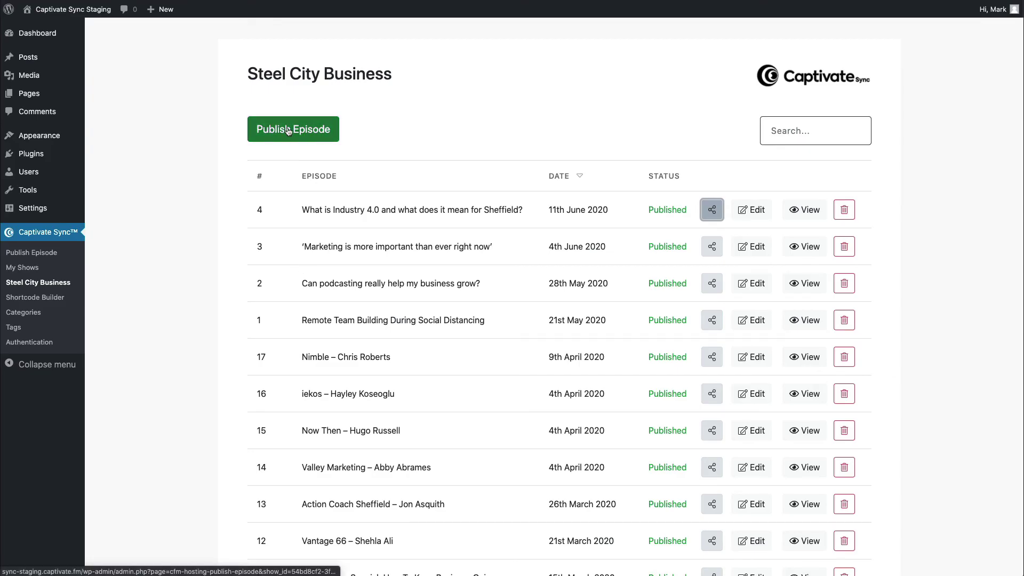
Start a new Steel City Business episode, skipping the audio upload, and review the blank Untitled form.
click(288, 131)
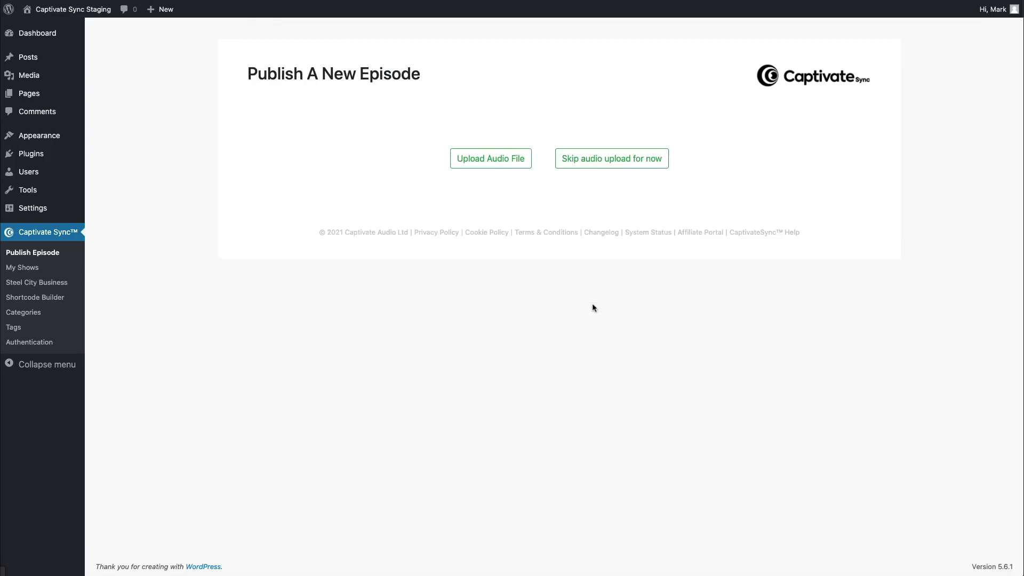
click(607, 158)
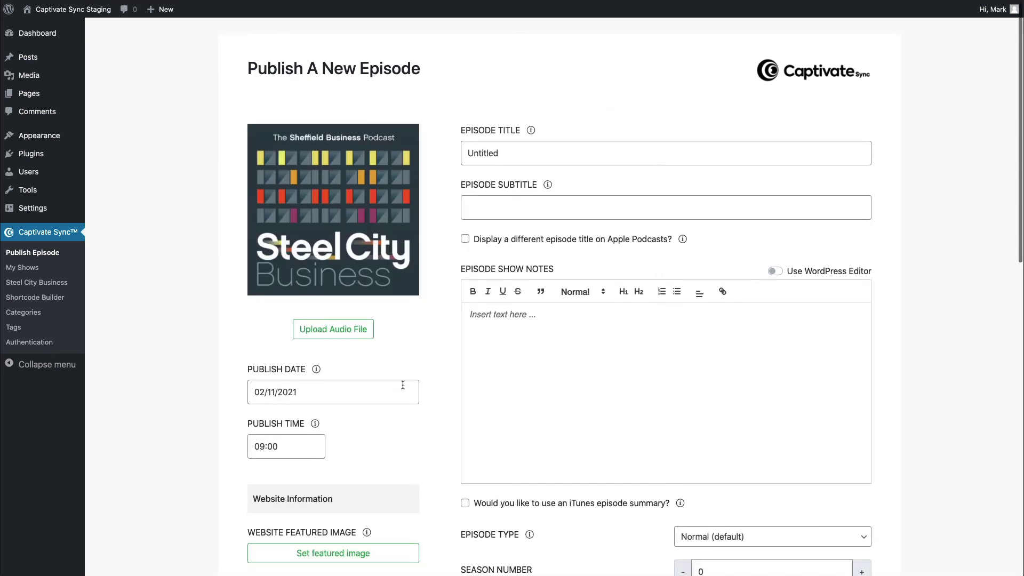
scroll(405, 388, down, 2)
scroll(405, 388, up, 2)
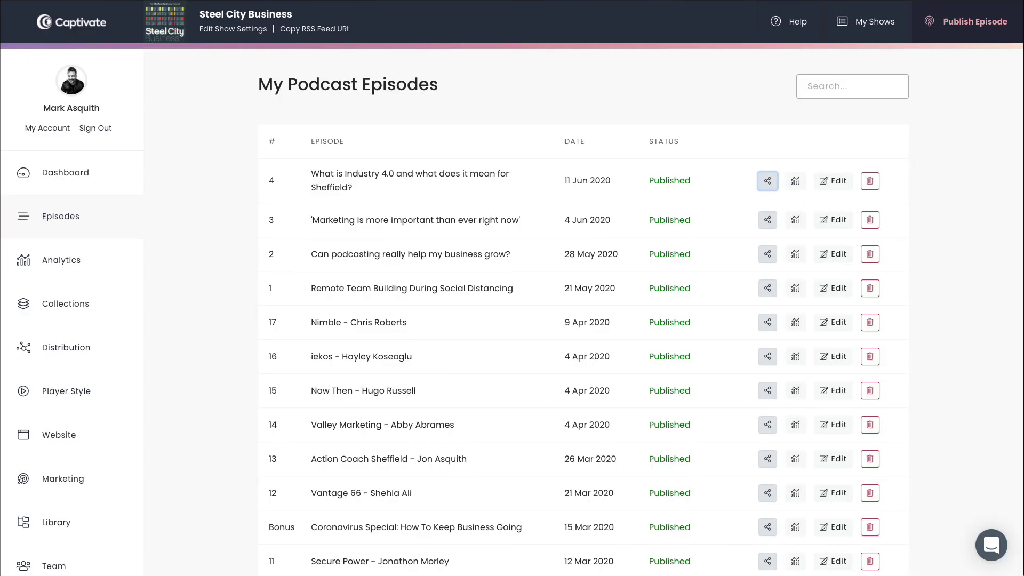
click(968, 21)
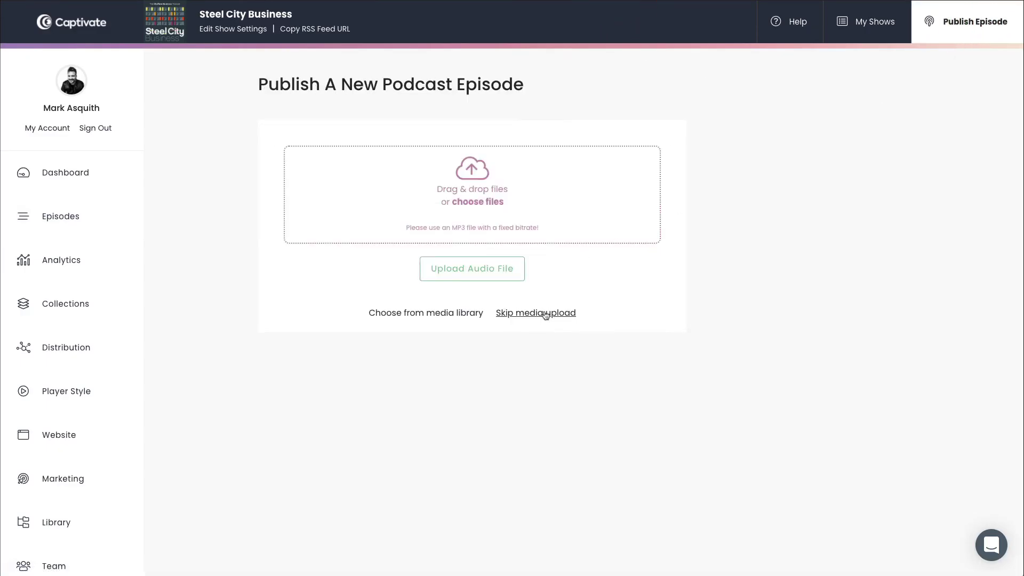
click(532, 311)
scroll(195, 192, down, 2)
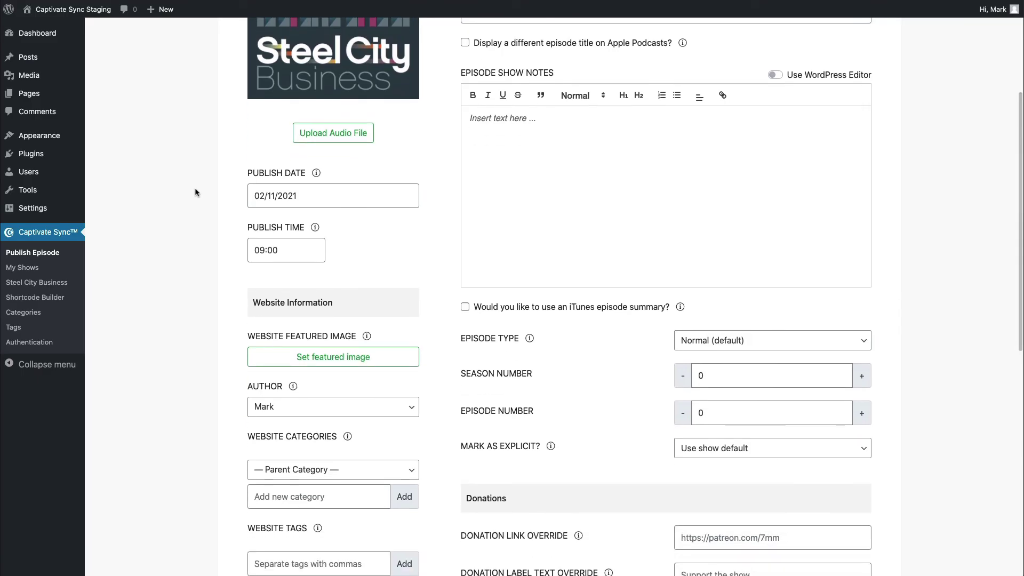
scroll(195, 193, down, 5)
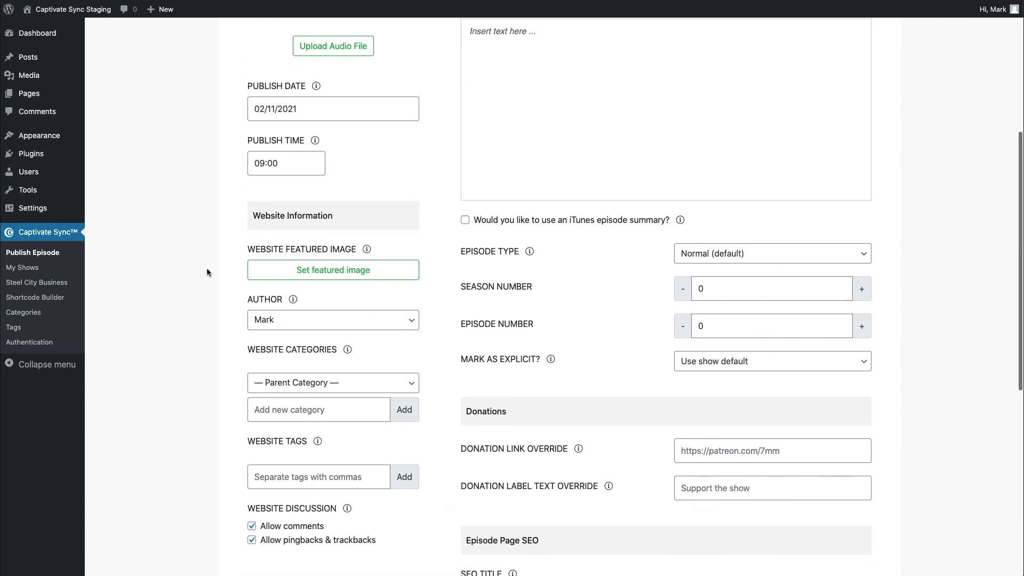
scroll(186, 264, down, 1)
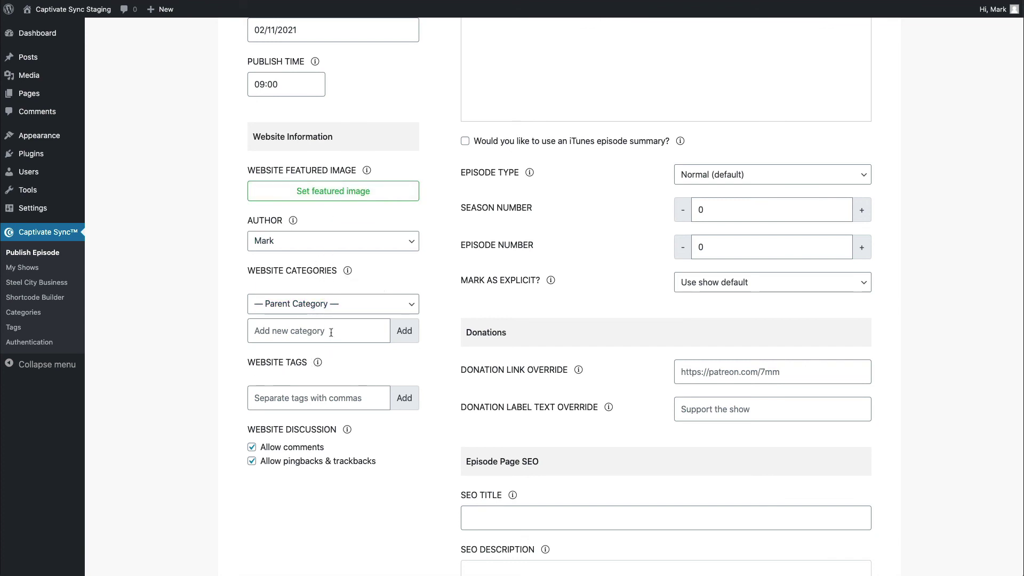
scroll(330, 332, up, 10)
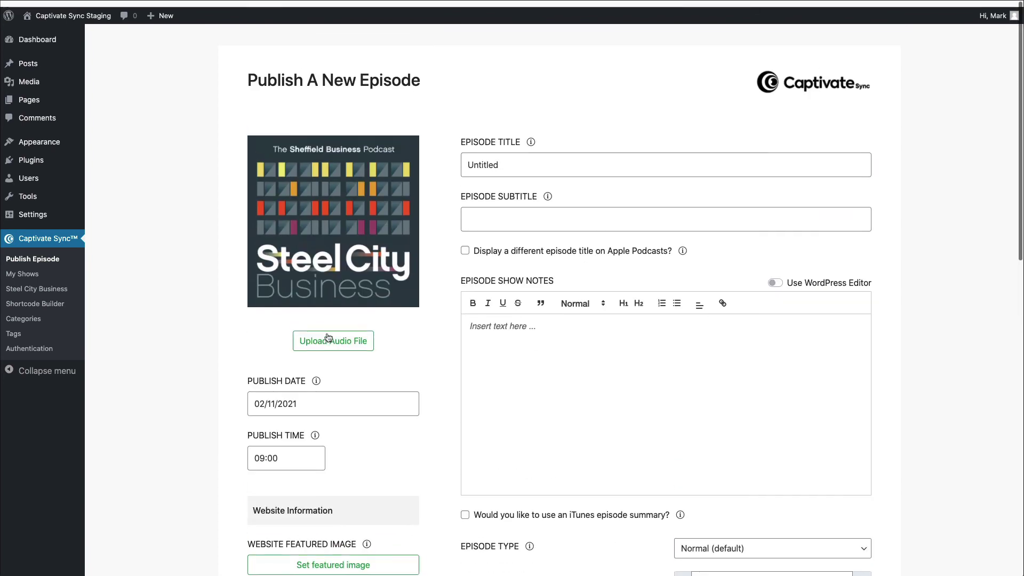